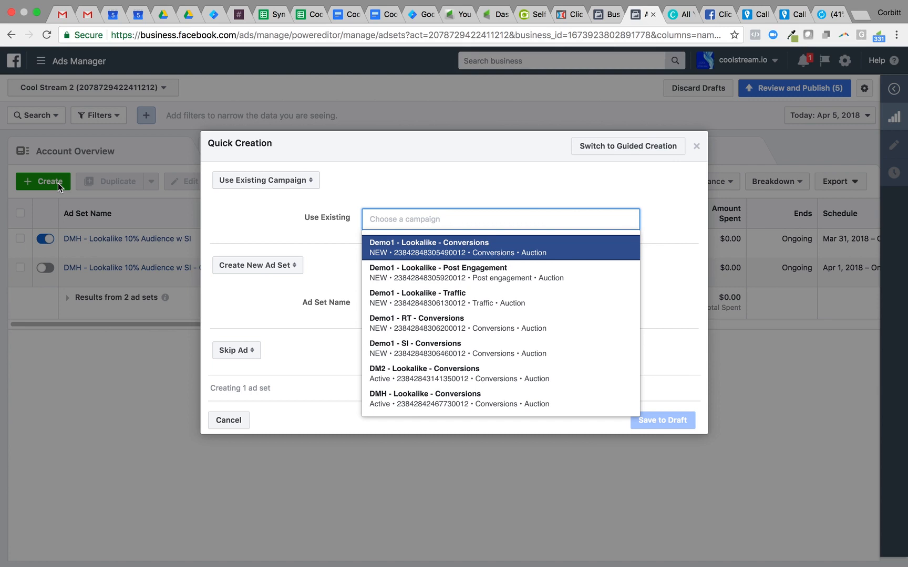
Step: Create a draft ad set named "Demo1 - Lookalike 10% w SI: W 25 - 65" in the existing campaign "Demo1 - Lookalike - Conversions"
{"action": "type", "text": "Demo"}
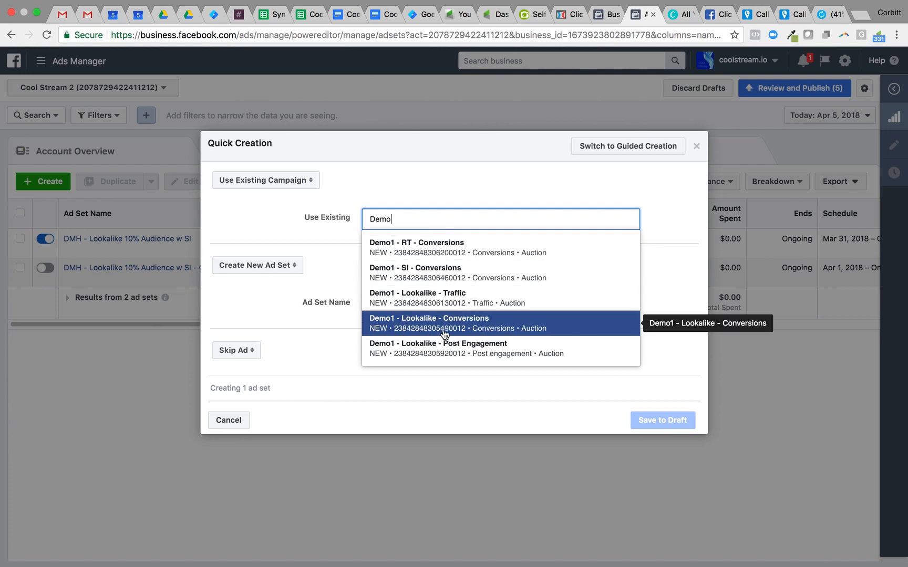
{"action": "left_click", "coordinate": [476, 332]}
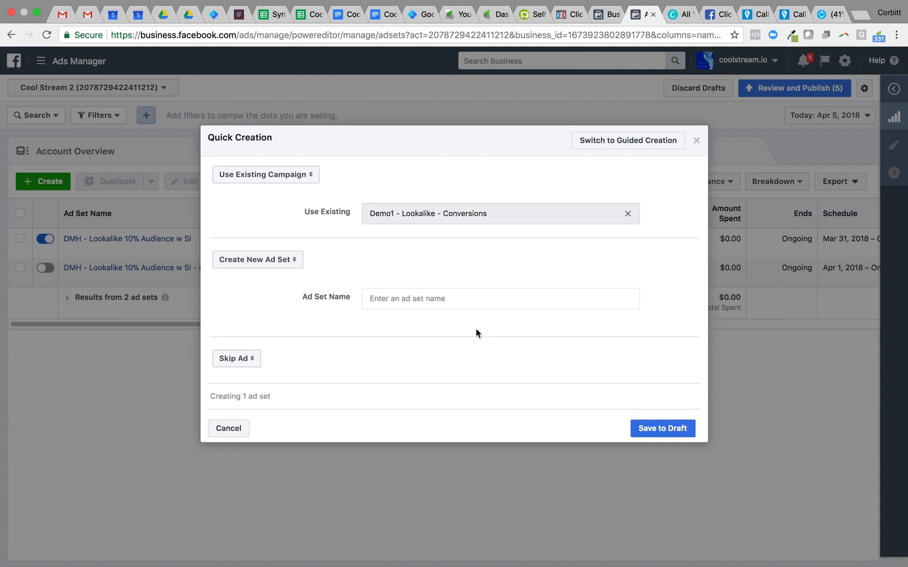
{"action": "left_click", "coordinate": [433, 296]}
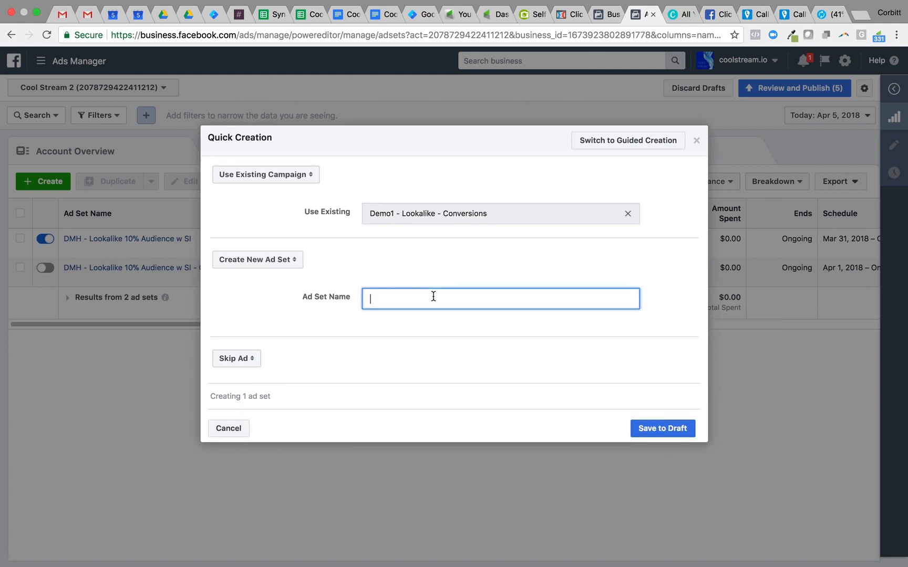
{"action": "type", "text": "Demo1 - Lookalike 10% w SI"}
{"action": "type", "text": ": W 25 - 65"}
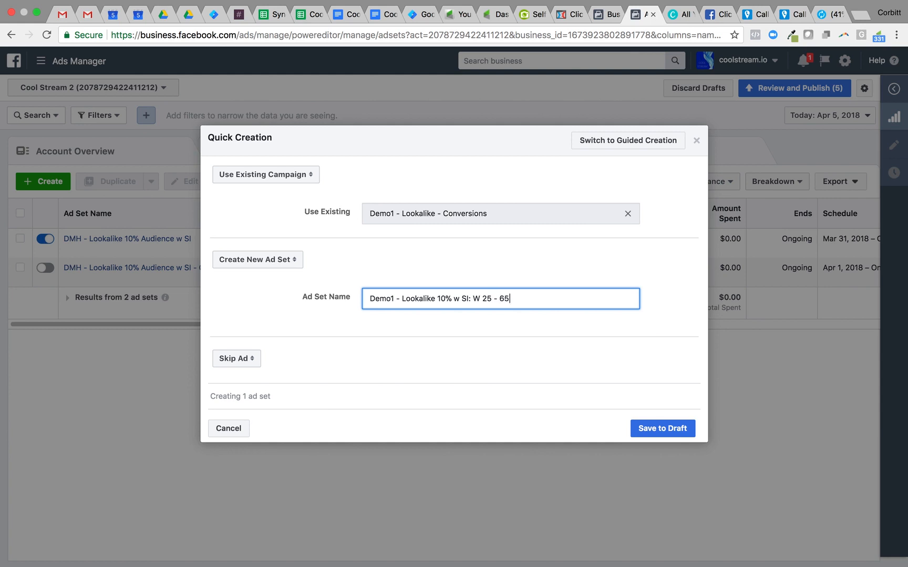
{"action": "left_click", "coordinate": [650, 427]}
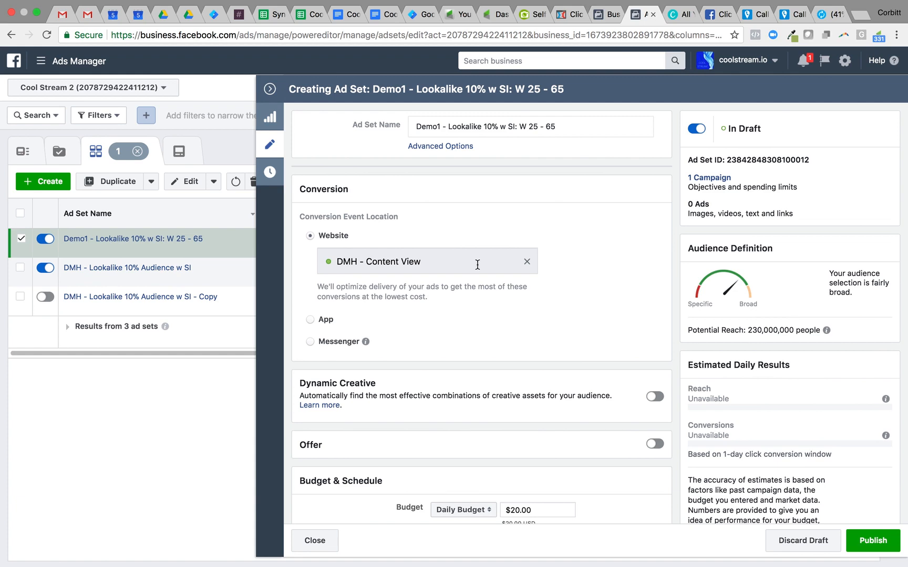
Step: Replace the website conversion event with the custom conversion "Demo - Lead"
{"action": "left_click", "coordinate": [528, 264]}
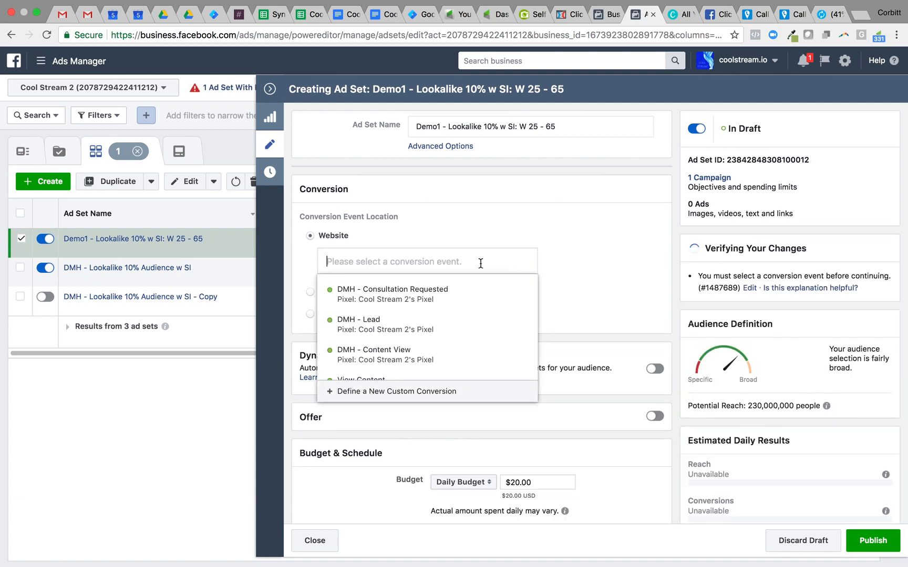
{"action": "scroll", "coordinate": [477, 326], "scroll_direction": "down", "scroll_amount": 1}
{"action": "scroll", "coordinate": [477, 329], "scroll_direction": "down", "scroll_amount": 5}
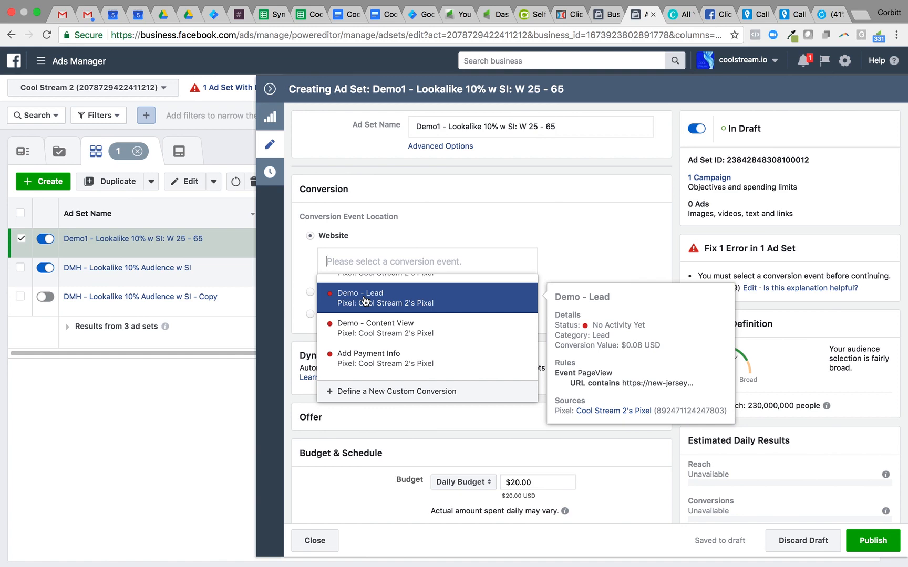
{"action": "left_click", "coordinate": [363, 300]}
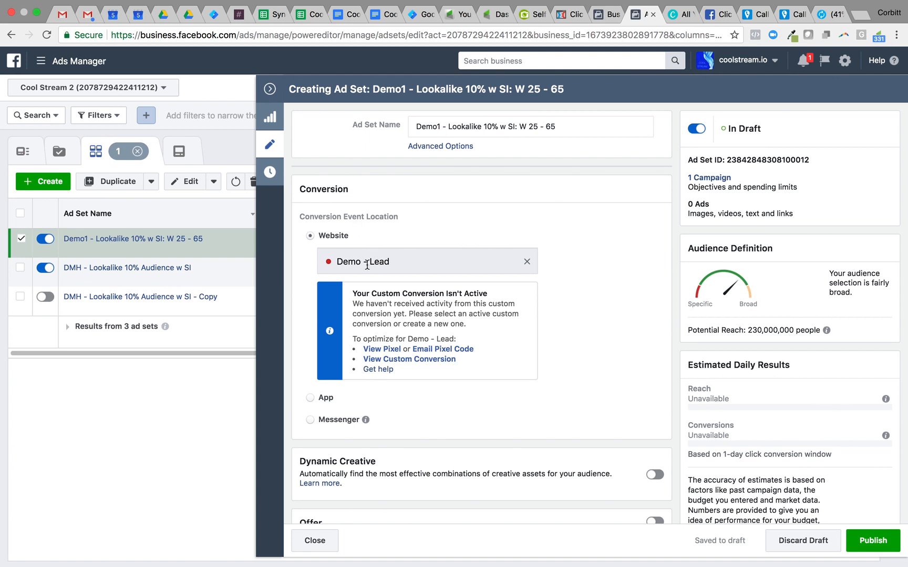
Step: Set the ad set's daily budget to $100.00
{"action": "scroll", "coordinate": [396, 269], "scroll_direction": "down", "scroll_amount": 5}
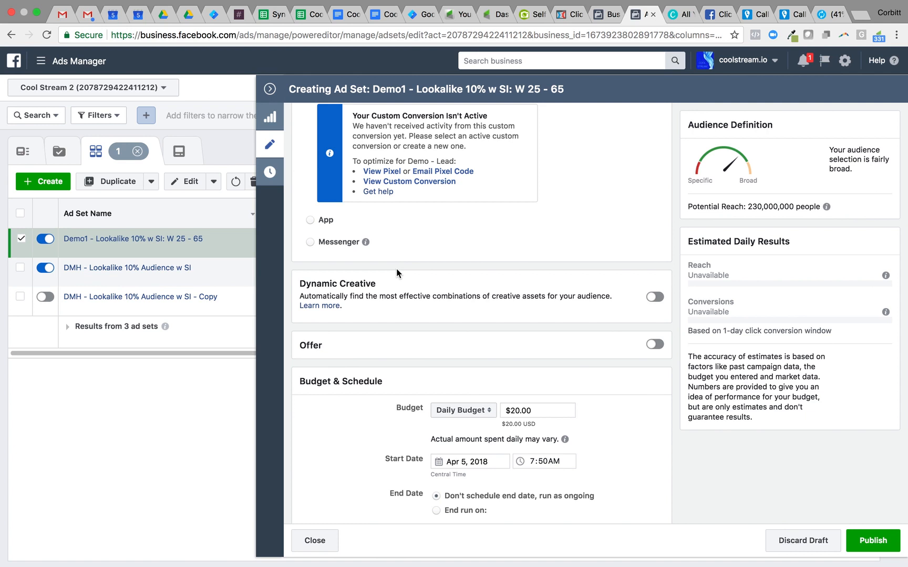
{"action": "scroll", "coordinate": [397, 269], "scroll_direction": "down", "scroll_amount": 4}
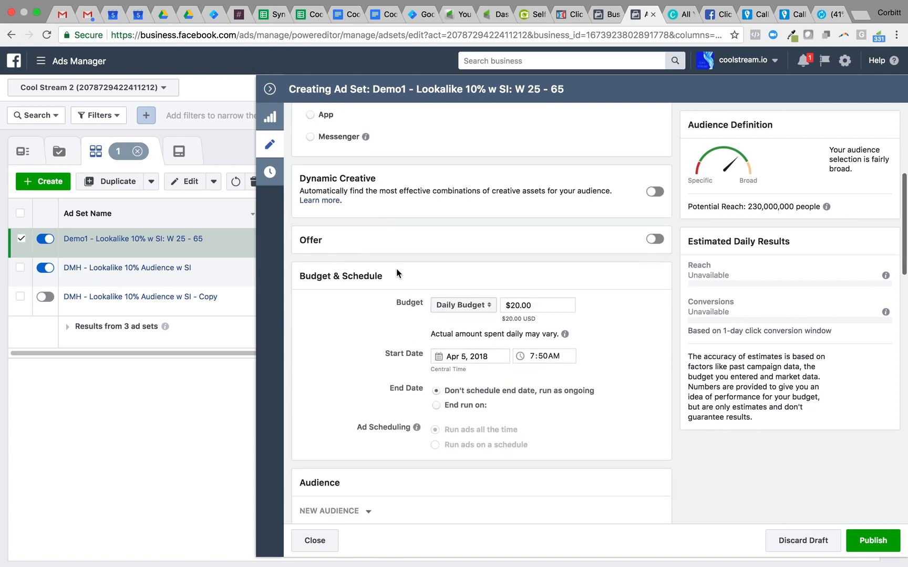
{"action": "double_click", "coordinate": [550, 257]}
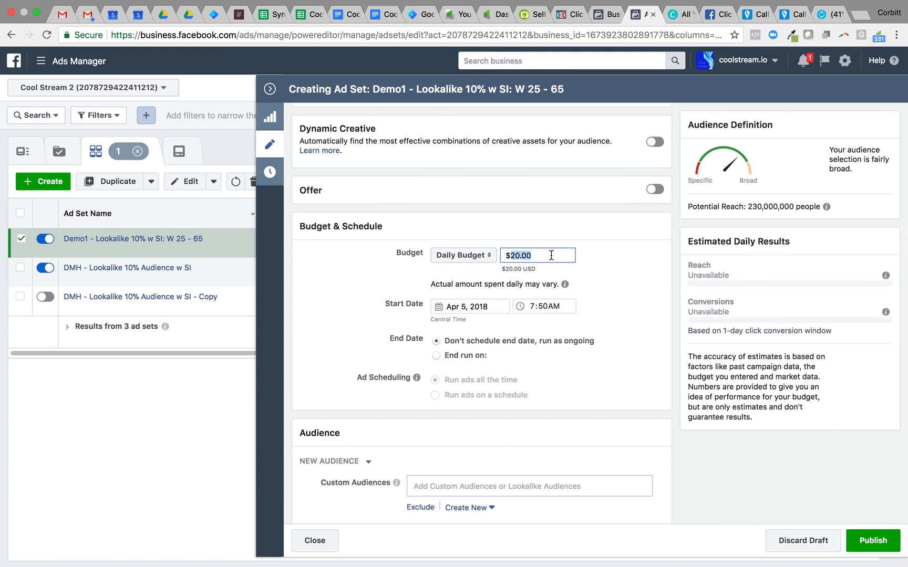
{"action": "type", "text": "100"}
{"action": "left_click", "coordinate": [670, 261]}
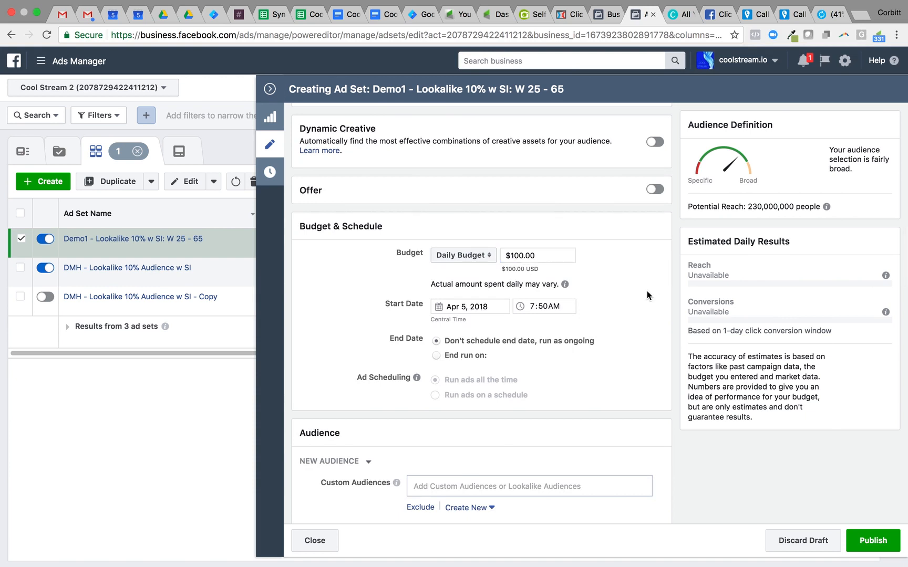
Step: Add the "Lookalike (US, 10%) - DMH - FB Page Engagements - 365 Days" audience to the ad set's custom audiences
{"action": "scroll", "coordinate": [646, 292], "scroll_direction": "down", "scroll_amount": 2}
{"action": "scroll", "coordinate": [647, 295], "scroll_direction": "down", "scroll_amount": 6}
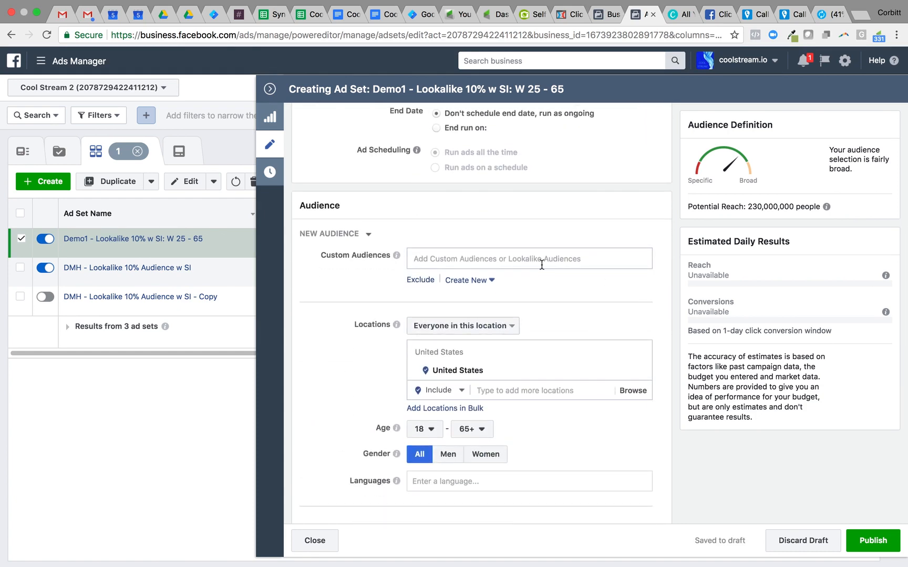
{"action": "left_click", "coordinate": [542, 265]}
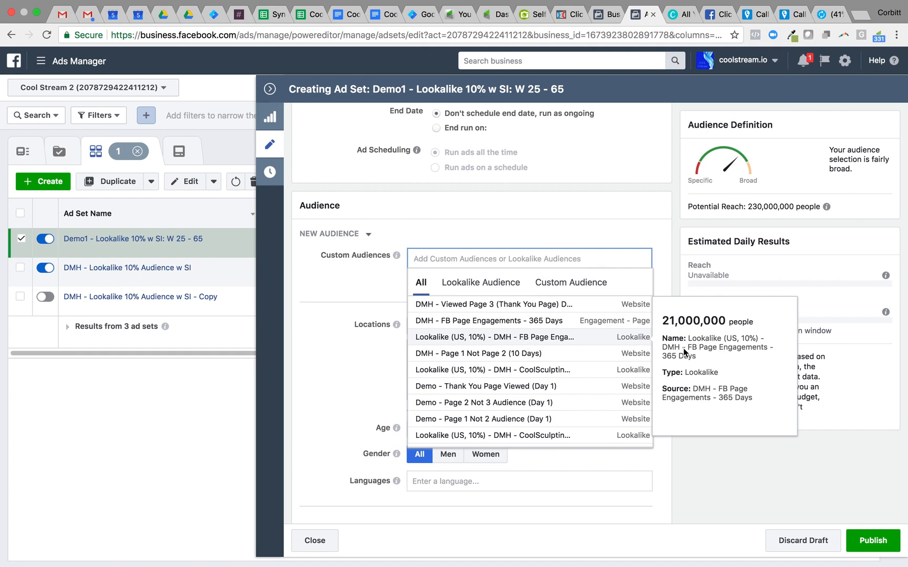
{"action": "left_click", "coordinate": [541, 339]}
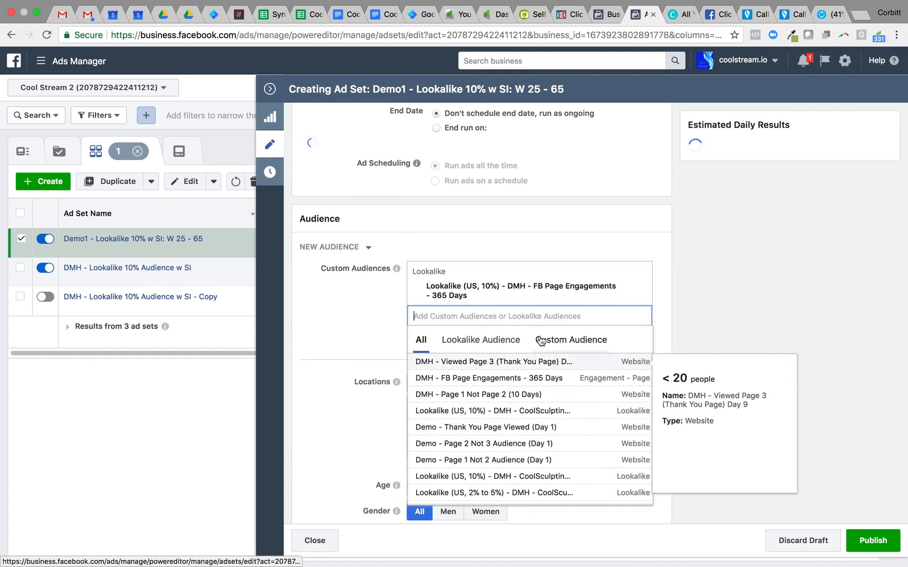
{"action": "left_click", "coordinate": [363, 353]}
Step: Remove United States from the targeted locations and add Beverly Hills, California instead
{"action": "scroll", "coordinate": [373, 372], "scroll_direction": "down", "scroll_amount": 2}
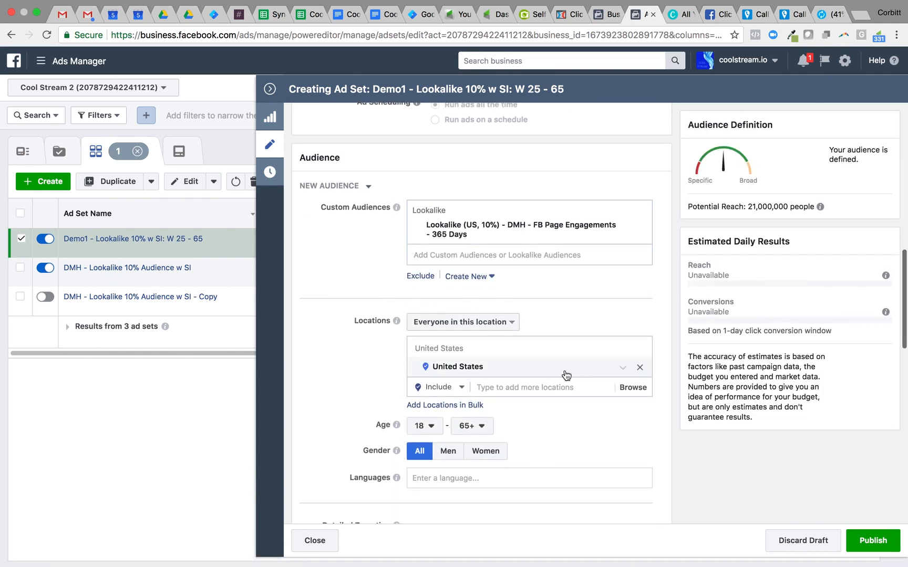
{"action": "left_click", "coordinate": [639, 368]}
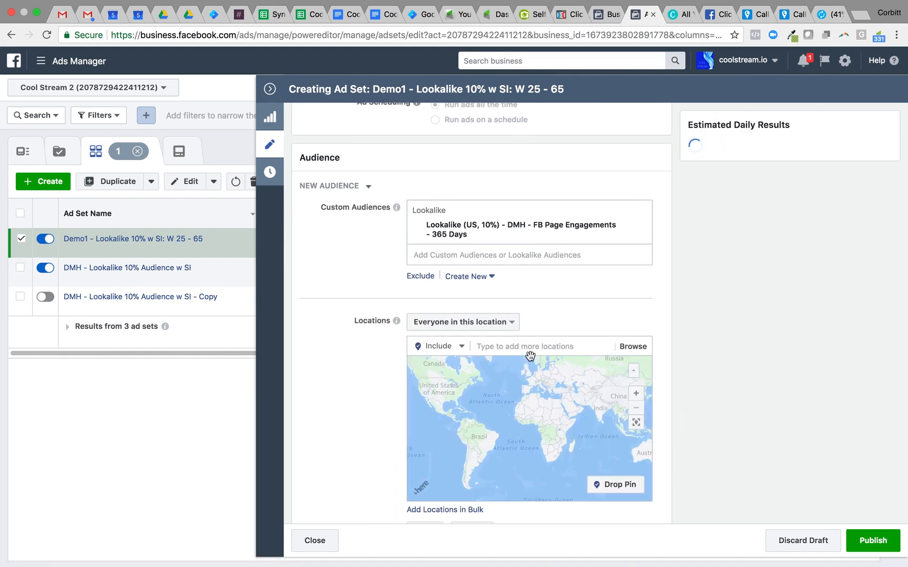
{"action": "left_click", "coordinate": [529, 348]}
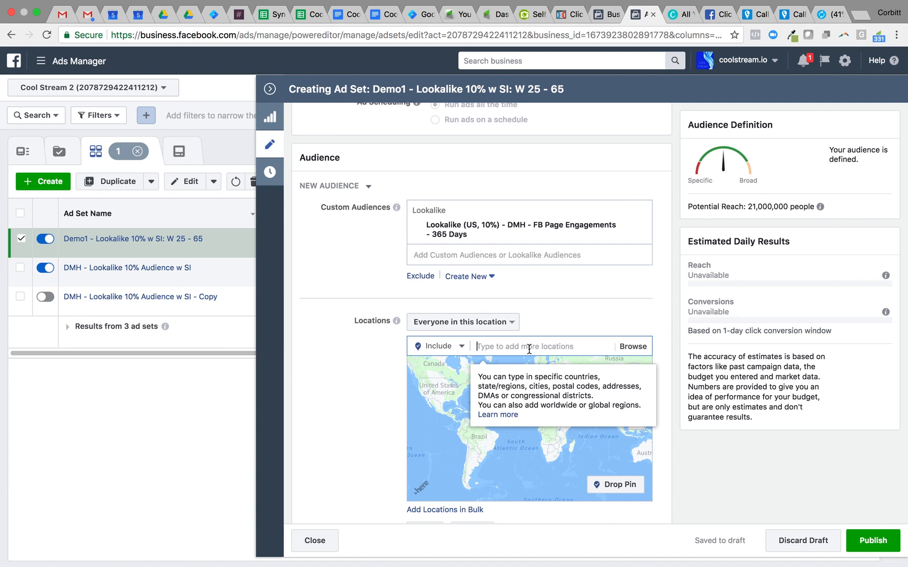
{"action": "type", "text": "Beverly"}
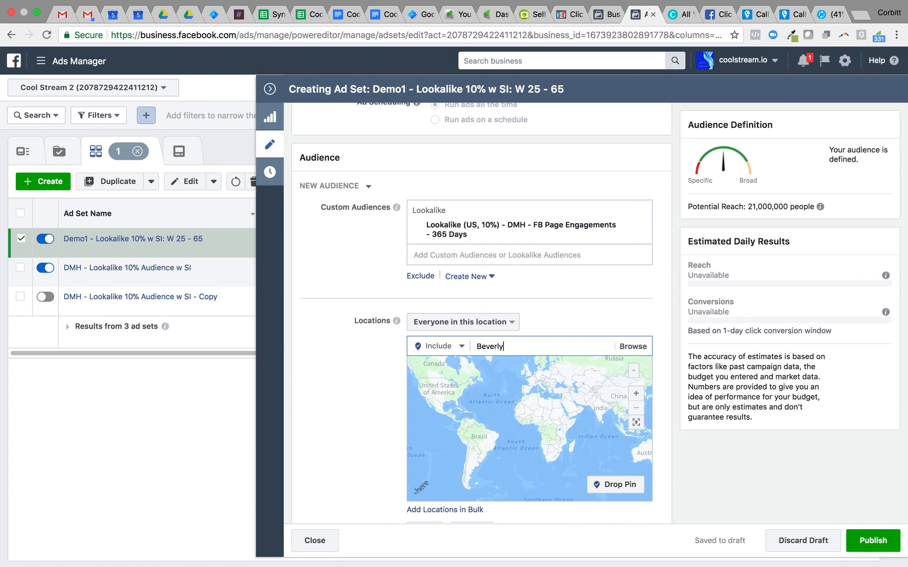
{"action": "type", "text": " Hi"}
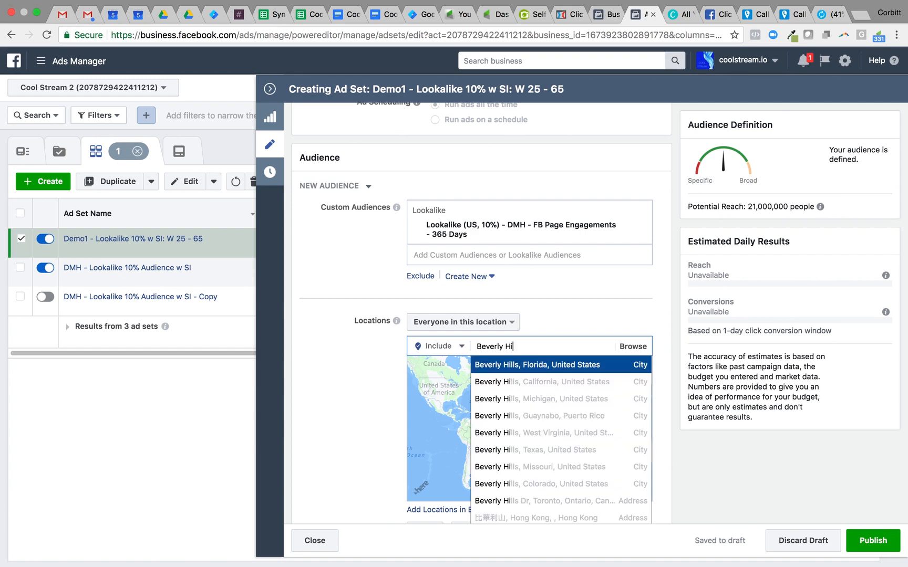
{"action": "type", "text": "lls, CA"}
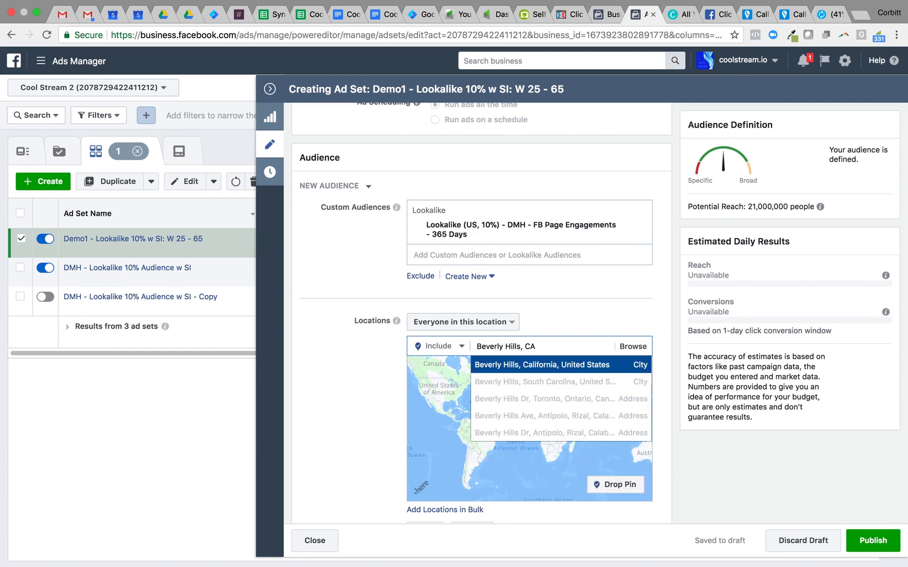
{"action": "left_click", "coordinate": [544, 366]}
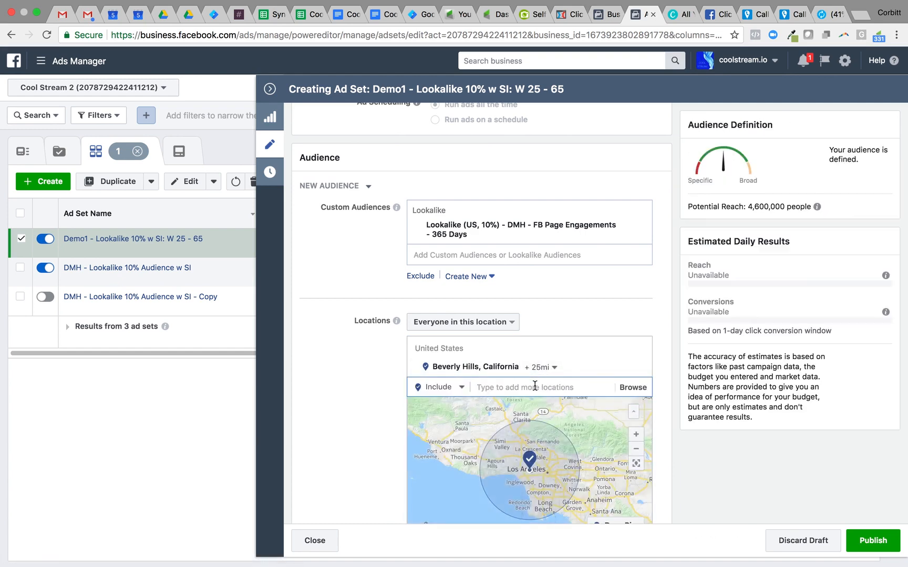
Step: Set the radius around Beverly Hills, California to 10 miles
{"action": "left_click", "coordinate": [547, 368]}
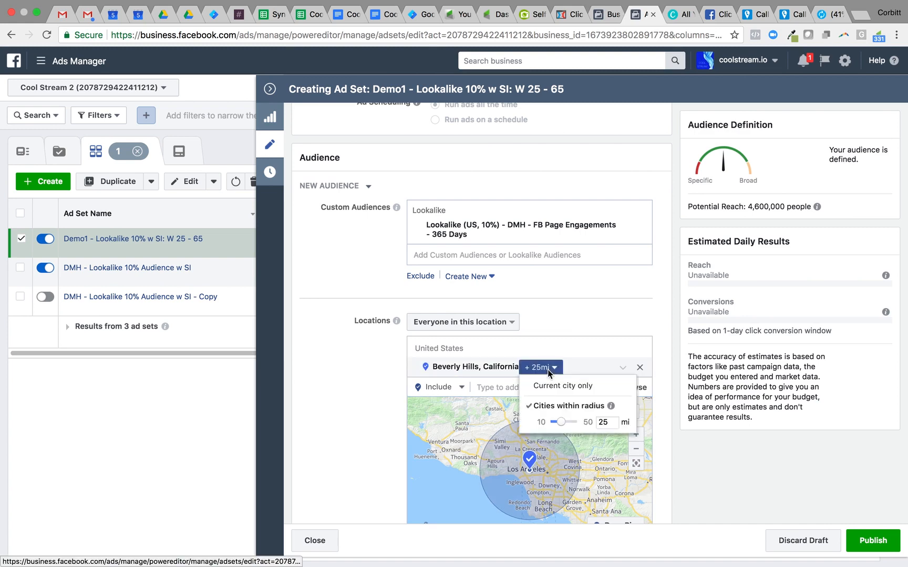
{"action": "double_click", "coordinate": [610, 418]}
{"action": "type", "text": "10"}
{"action": "key", "text": "Return"}
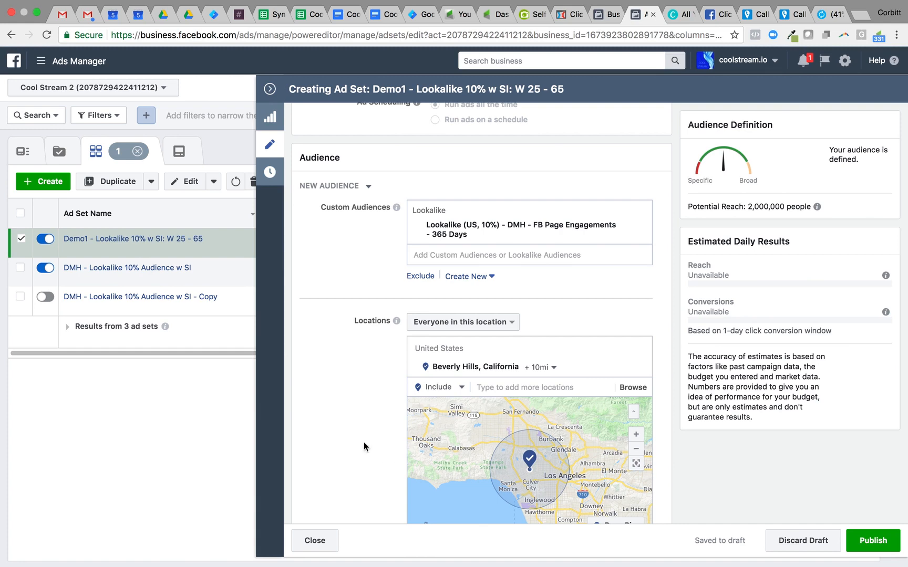
Step: Restrict the audience to women and set the minimum age to 30
{"action": "scroll", "coordinate": [397, 455], "scroll_direction": "down", "scroll_amount": 3}
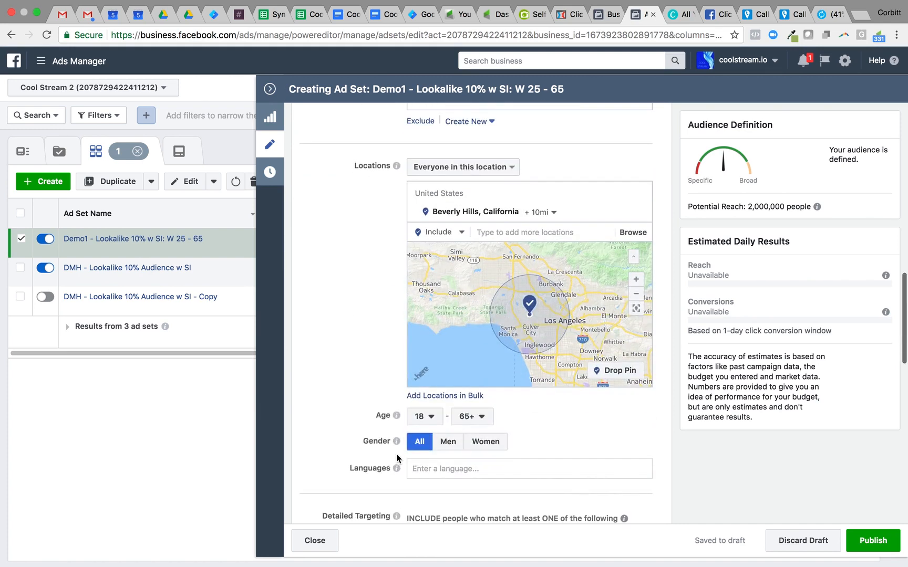
{"action": "left_click", "coordinate": [486, 442]}
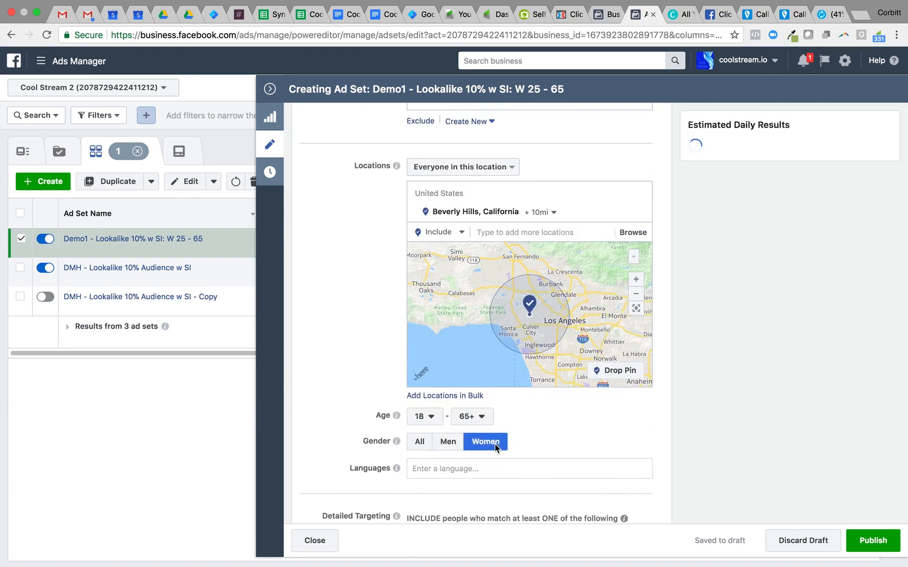
{"action": "left_click", "coordinate": [431, 417]}
{"action": "scroll", "coordinate": [433, 391], "scroll_direction": "down", "scroll_amount": 3}
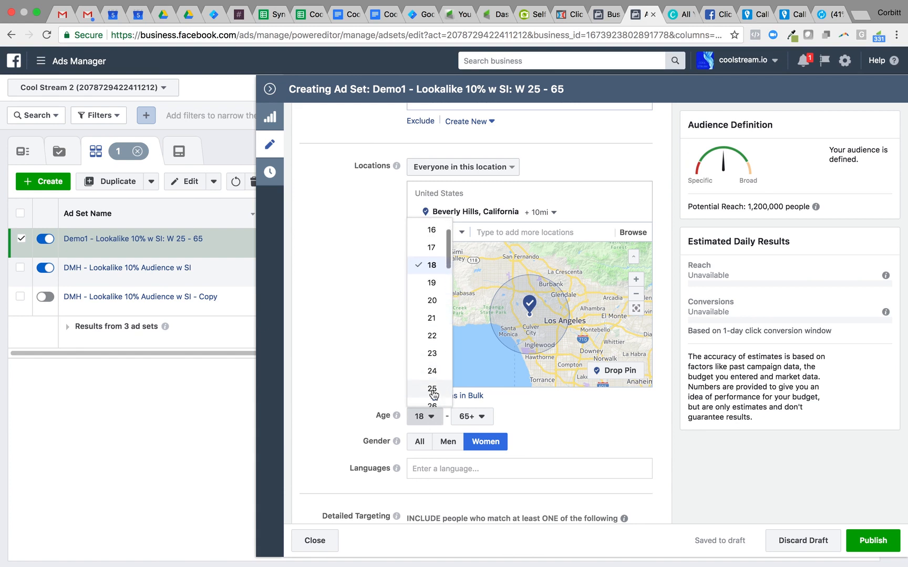
{"action": "scroll", "coordinate": [433, 389], "scroll_direction": "down", "scroll_amount": 1}
{"action": "scroll", "coordinate": [433, 387], "scroll_direction": "down", "scroll_amount": 1}
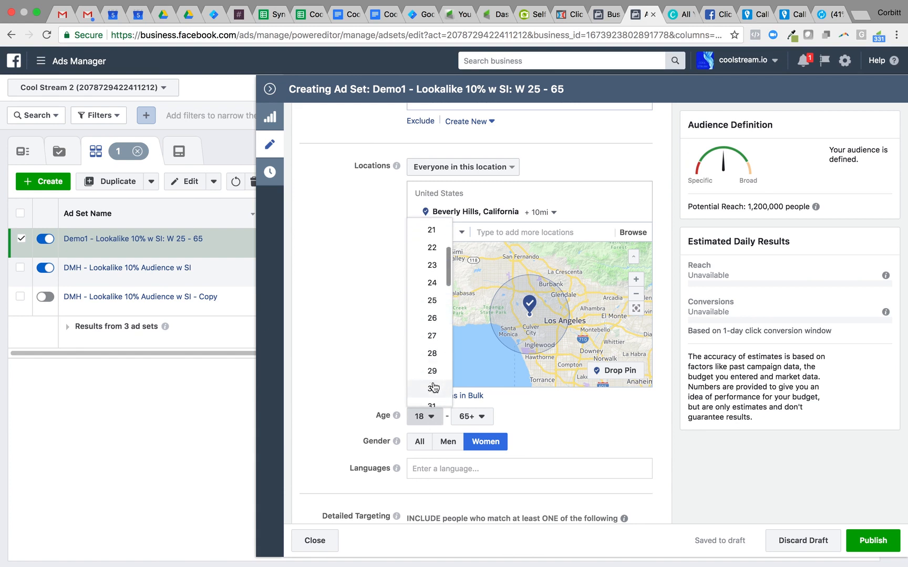
{"action": "left_click", "coordinate": [432, 390]}
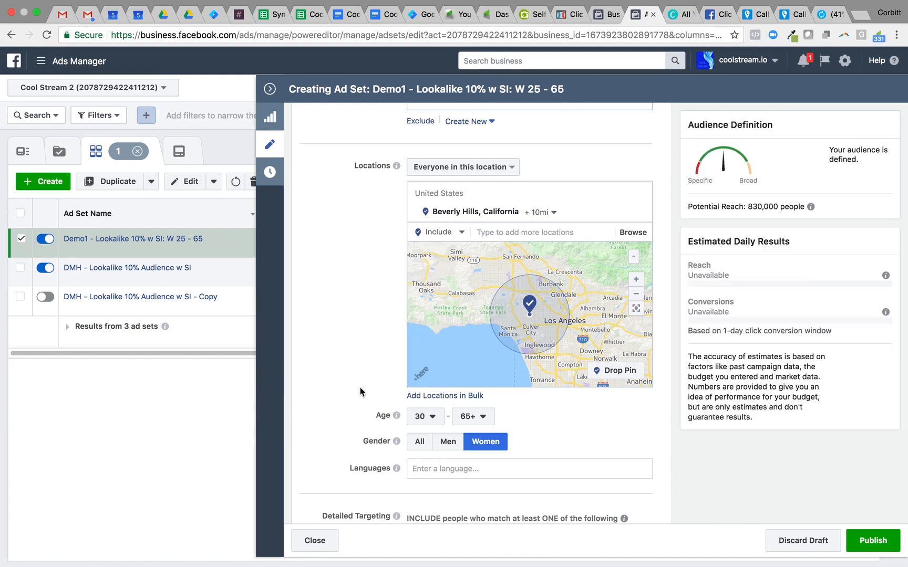
Step: Drop a location pin near West Hollywood, just east of Beverly Hills, and remove the Beverly Hills, California location
{"action": "left_click", "coordinate": [637, 281]}
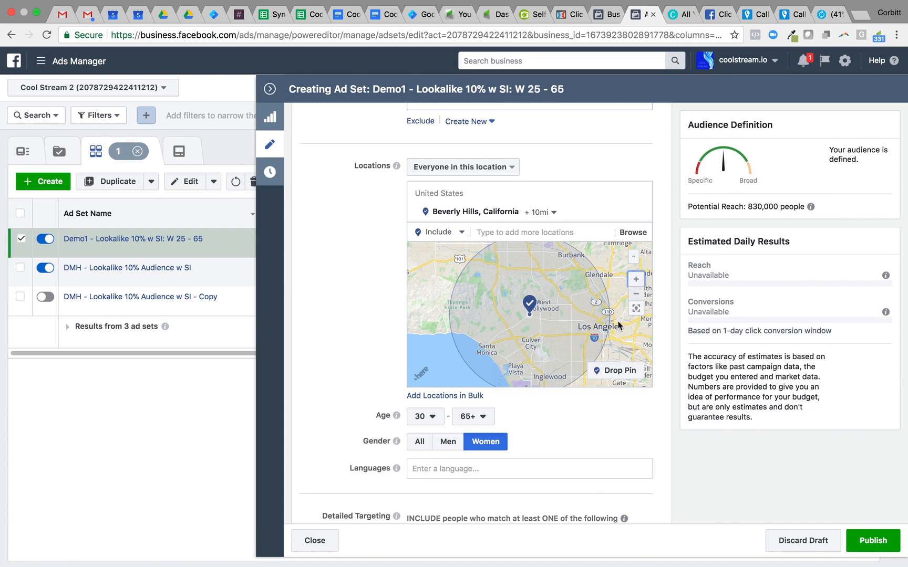
{"action": "left_click", "coordinate": [614, 370]}
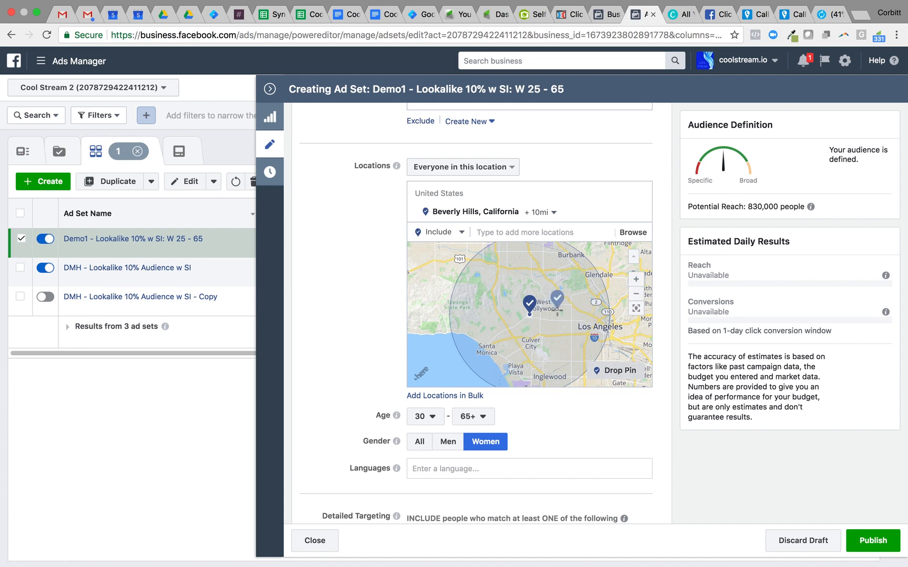
{"action": "left_click", "coordinate": [558, 310]}
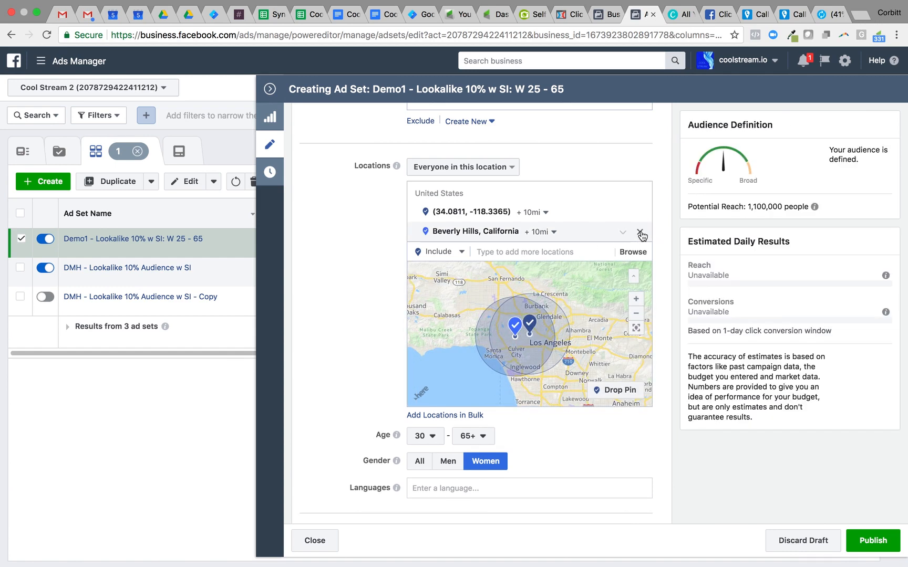
{"action": "left_click", "coordinate": [639, 233]}
Step: Set the radius around the dropped pin location to 5 miles
{"action": "left_click", "coordinate": [544, 214]}
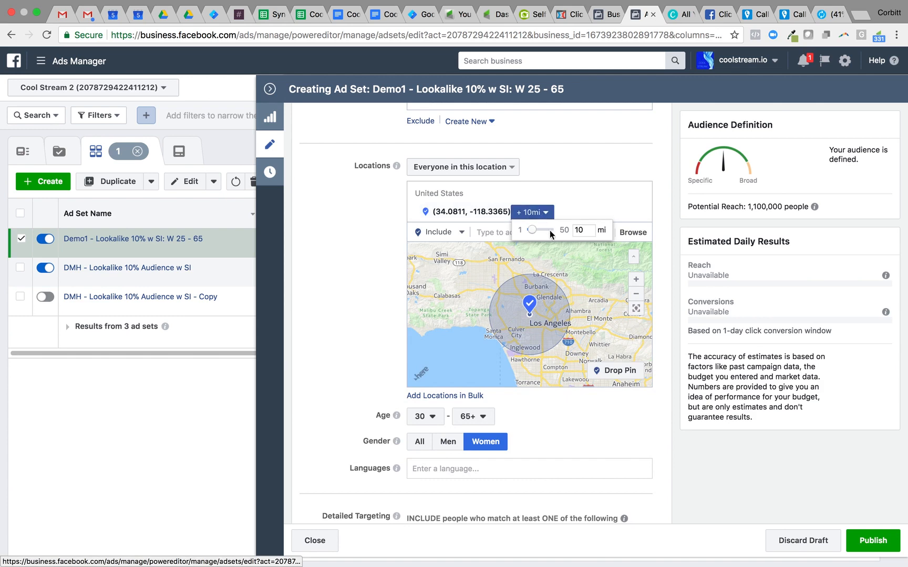
{"action": "double_click", "coordinate": [579, 229]}
{"action": "key", "text": "BackSpace"}
{"action": "type", "text": "5"}
{"action": "key", "text": "Return"}
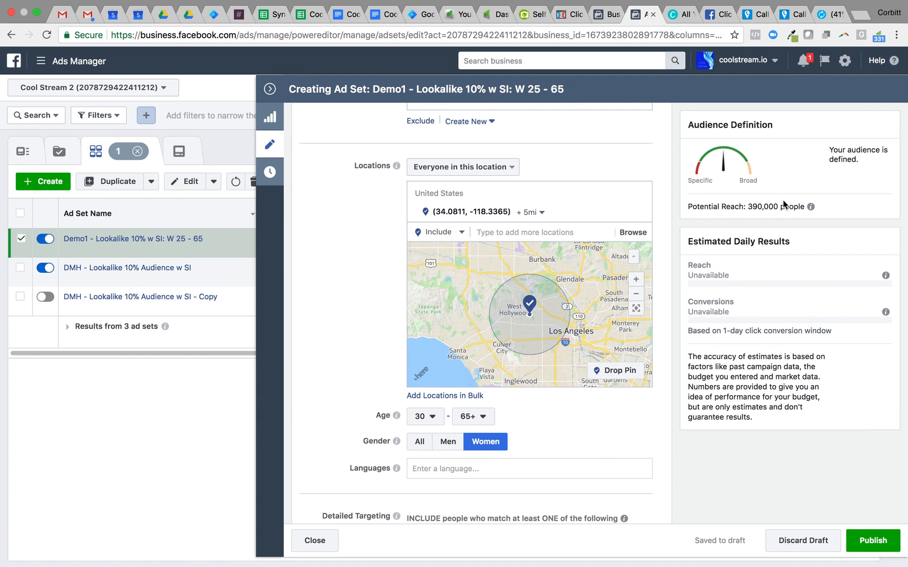
{"action": "scroll", "coordinate": [782, 199], "scroll_direction": "down", "scroll_amount": 2}
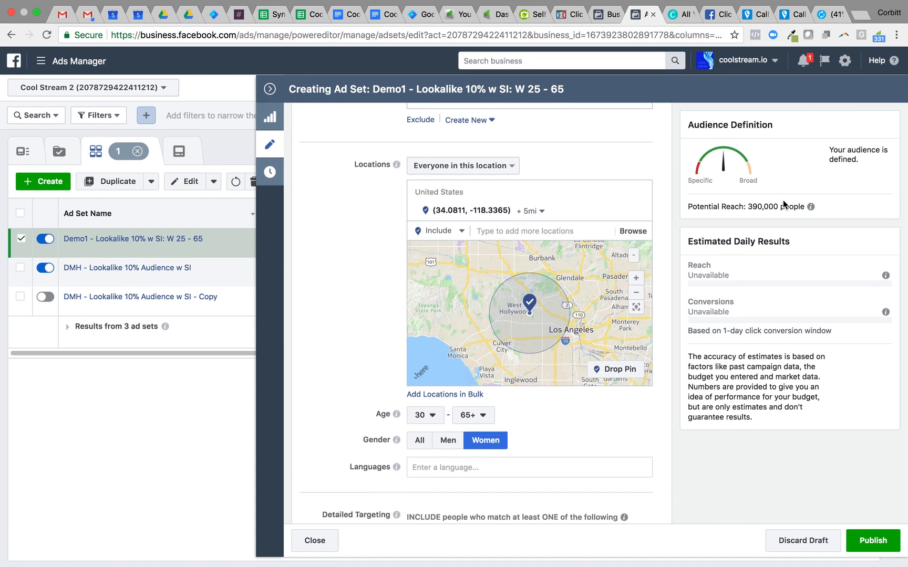
Step: Add the Homeowners demographic to the ad set's detailed targeting
{"action": "scroll", "coordinate": [783, 199], "scroll_direction": "down", "scroll_amount": 5}
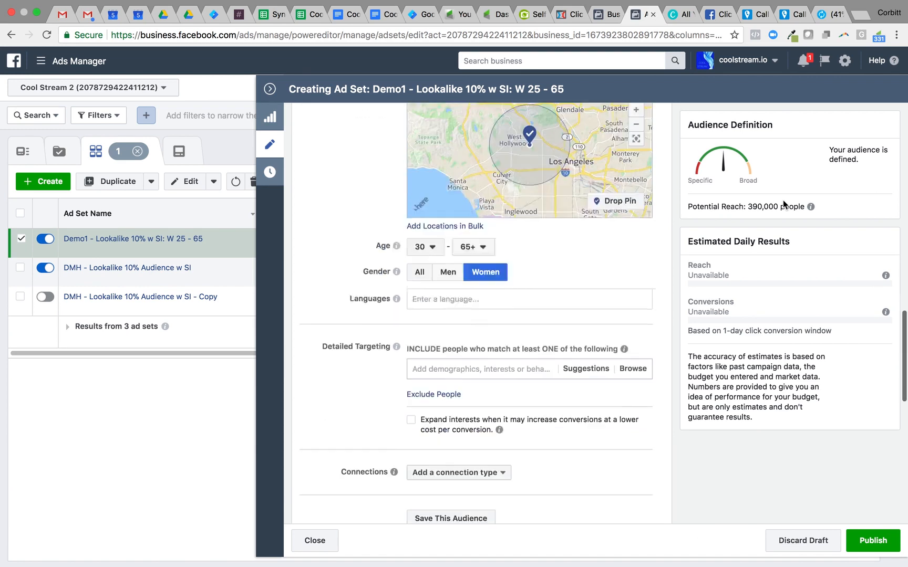
{"action": "scroll", "coordinate": [664, 254], "scroll_direction": "down", "scroll_amount": 2}
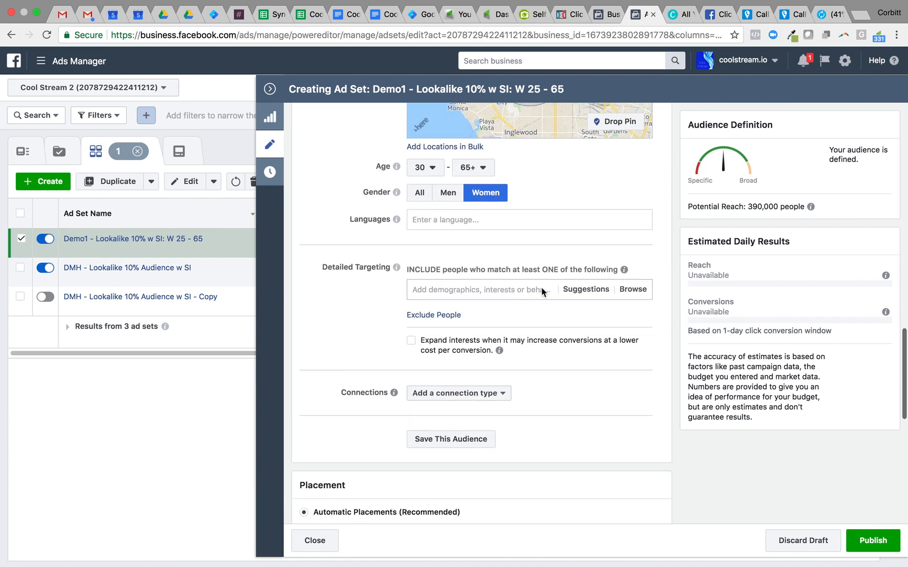
{"action": "left_click", "coordinate": [522, 292]}
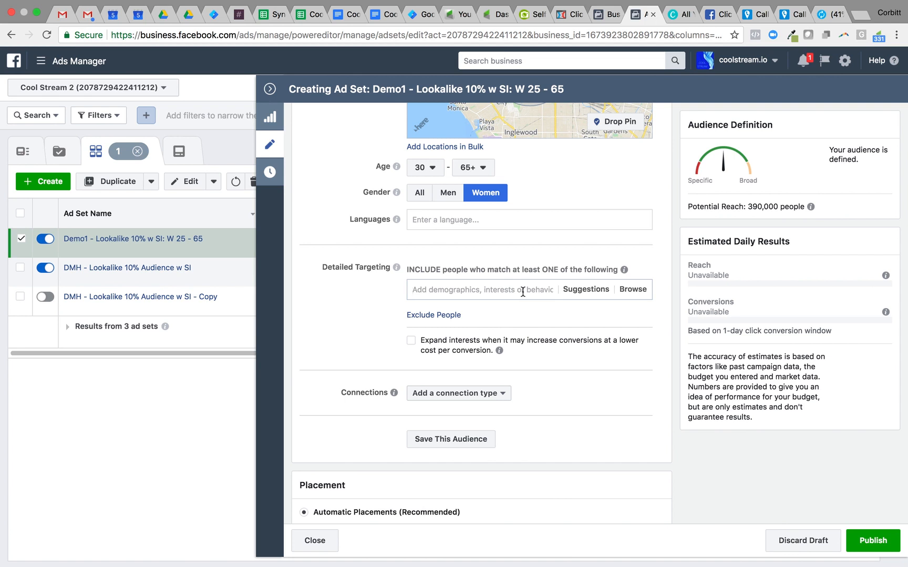
{"action": "type", "text": "homew"}
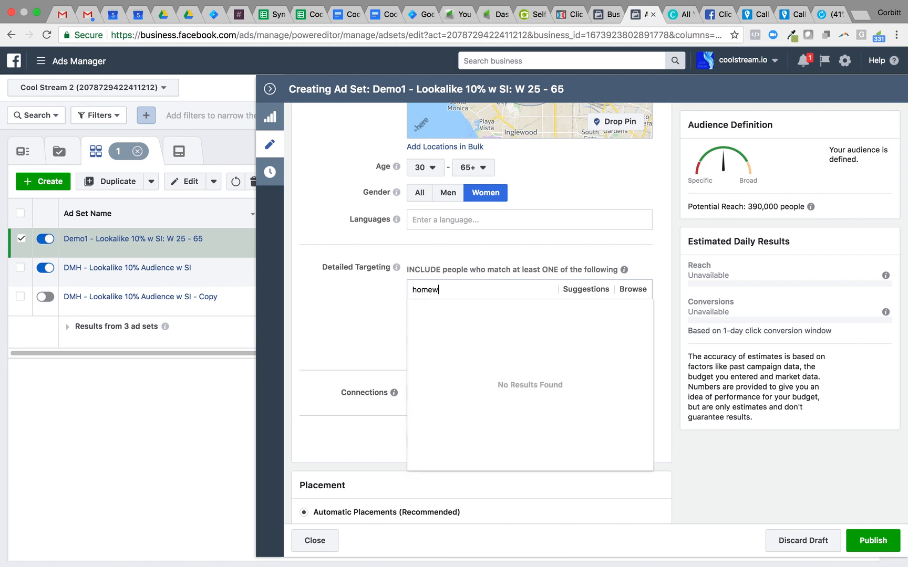
{"action": "key", "text": "BackSpace"}
{"action": "type", "text": "owner"}
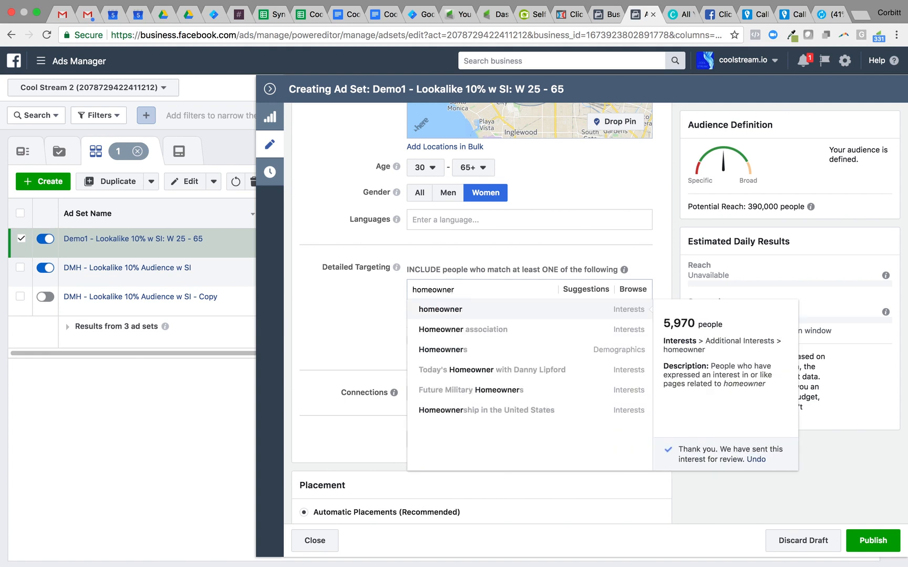
{"action": "left_click", "coordinate": [516, 350]}
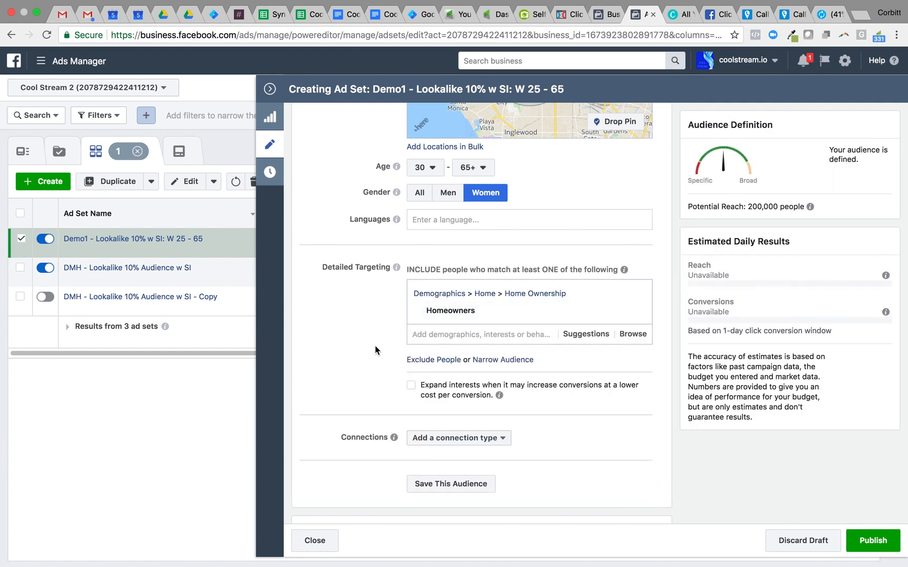
Step: Narrow the audience so people must also match the Premium credit cards behavior
{"action": "left_click", "coordinate": [528, 363]}
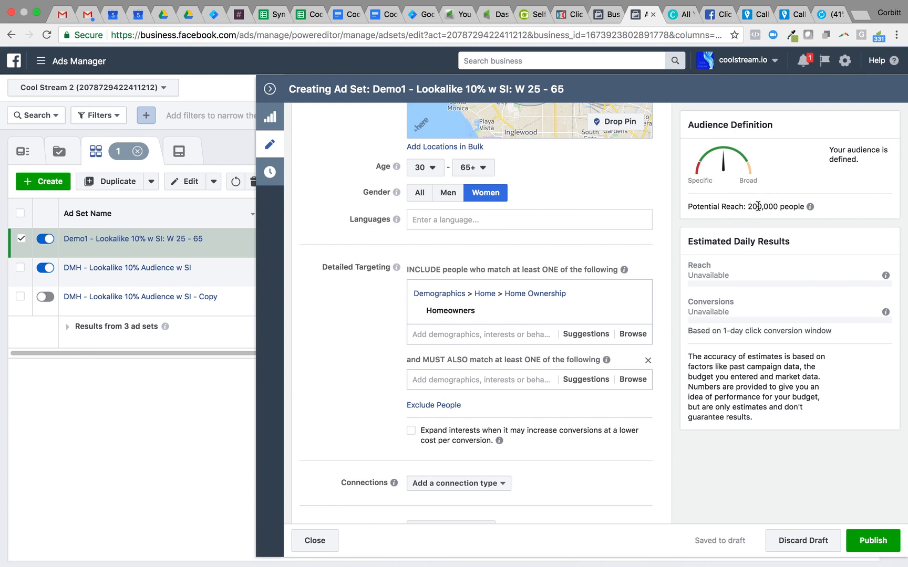
{"action": "left_click", "coordinate": [476, 380]}
{"action": "type", "text": "premium"}
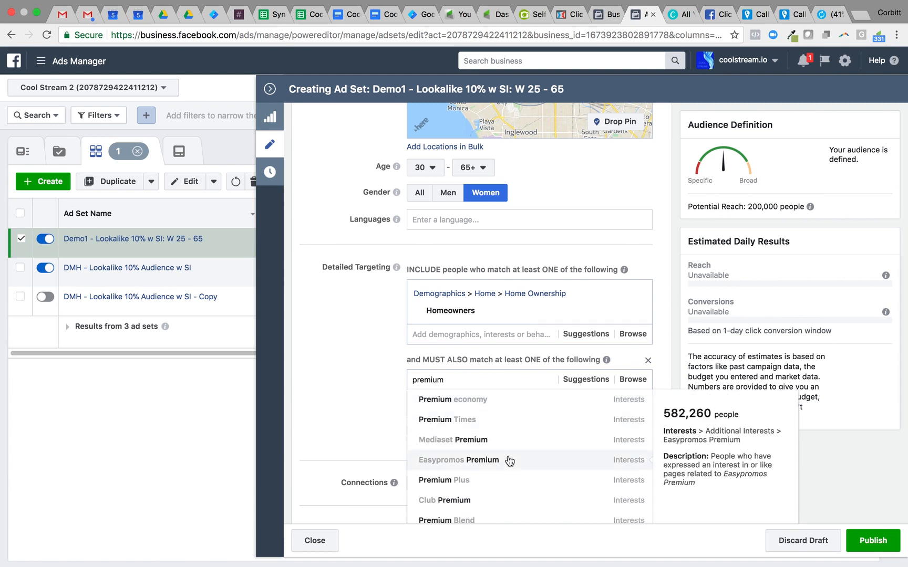
{"action": "scroll", "coordinate": [509, 461], "scroll_direction": "down", "scroll_amount": 5}
{"action": "scroll", "coordinate": [509, 461], "scroll_direction": "down", "scroll_amount": 3}
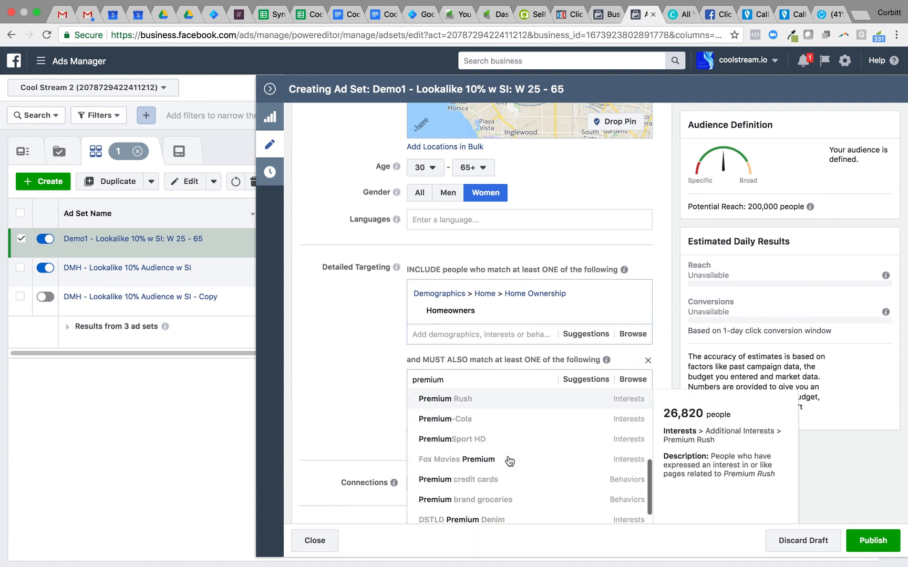
{"action": "left_click", "coordinate": [508, 461]}
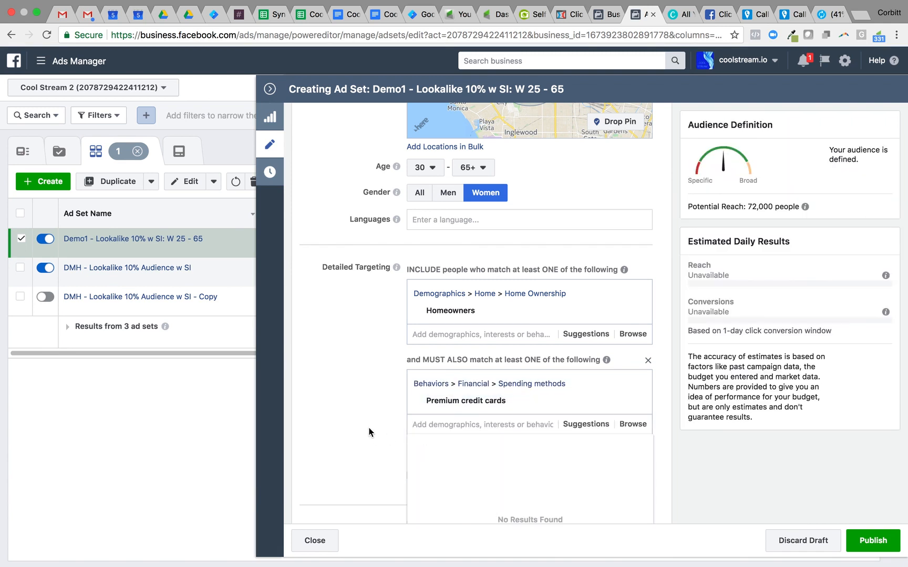
Step: Add the High-end department store cards behavior to the must-also-match targeting group
{"action": "type", "text": "high end"}
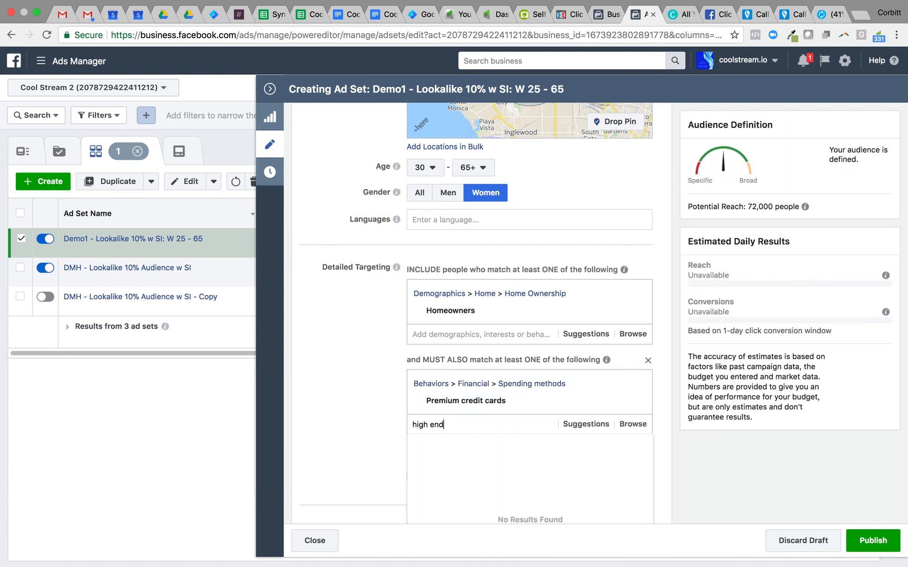
{"action": "scroll", "coordinate": [379, 439], "scroll_direction": "down", "scroll_amount": 3}
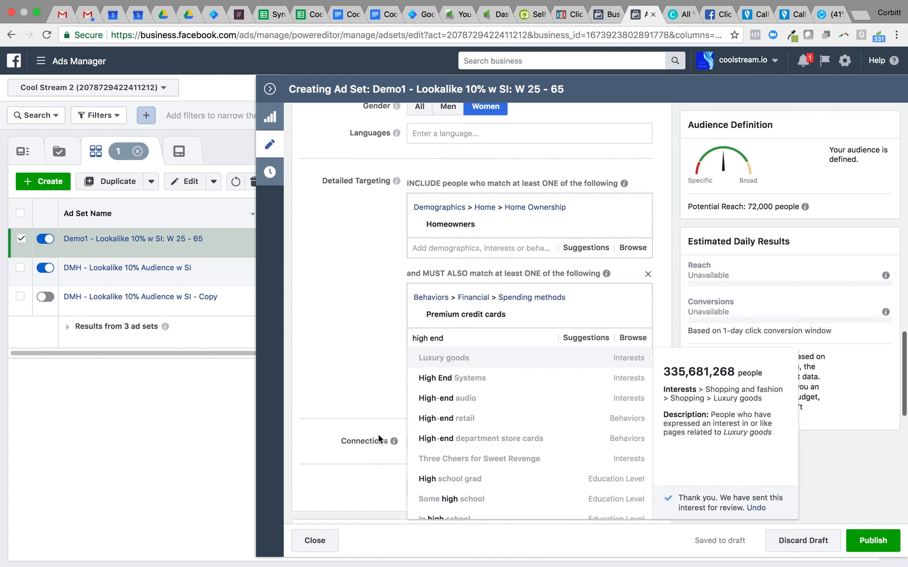
{"action": "left_click", "coordinate": [484, 452]}
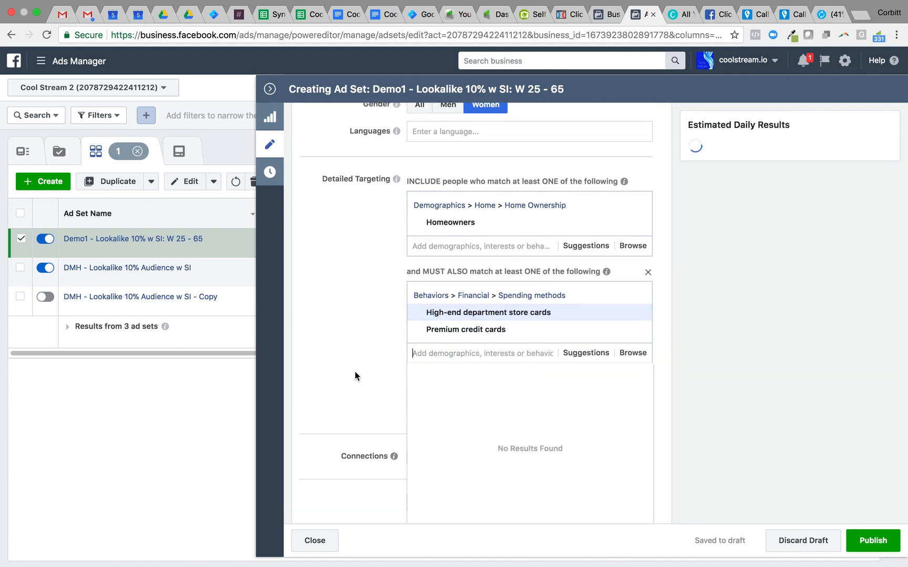
{"action": "left_click", "coordinate": [354, 372]}
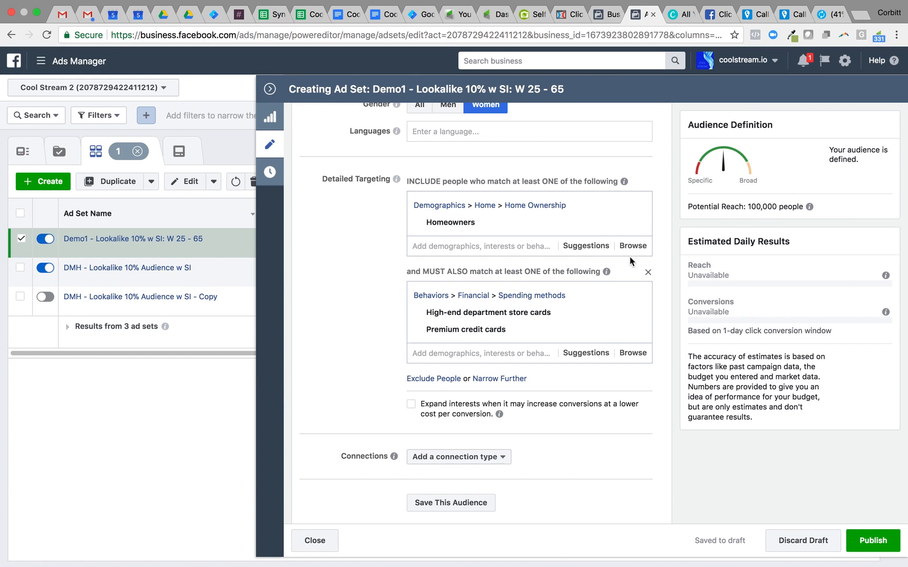
Step: Switch the ad set to manually edited placements and limit the device types to Mobile Only
{"action": "mouse_move", "coordinate": [498, 221]}
{"action": "scroll", "coordinate": [354, 288], "scroll_direction": "down", "scroll_amount": 10}
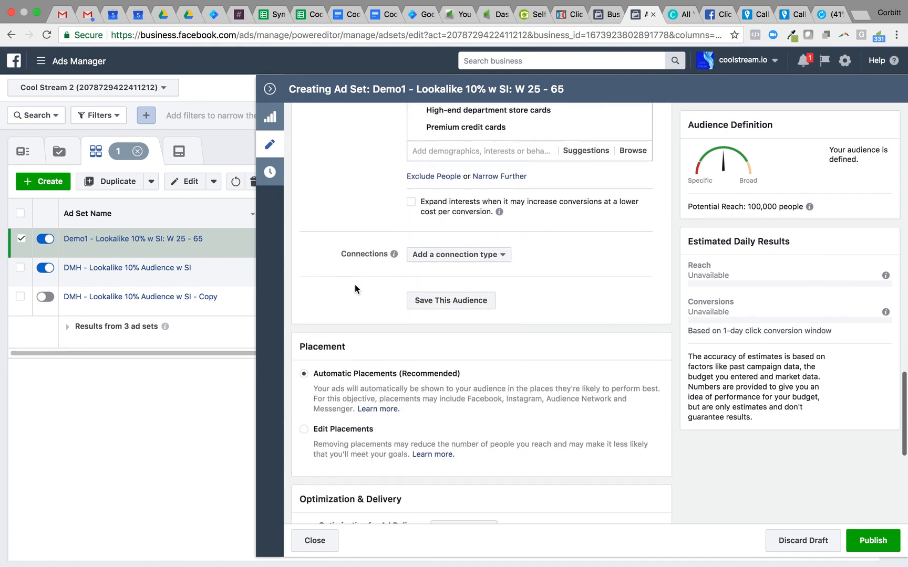
{"action": "left_click", "coordinate": [303, 343]}
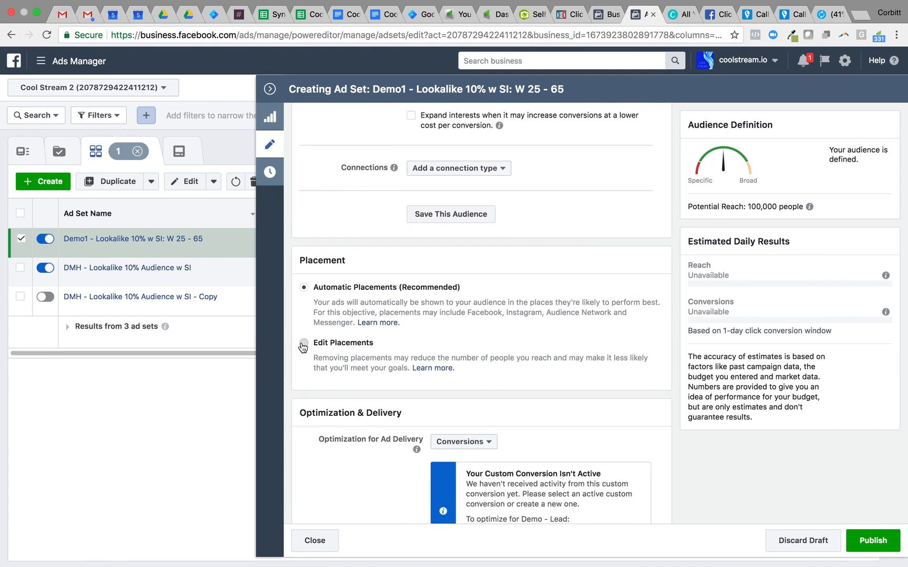
{"action": "scroll", "coordinate": [371, 342], "scroll_direction": "down", "scroll_amount": 4}
{"action": "left_click", "coordinate": [427, 308]}
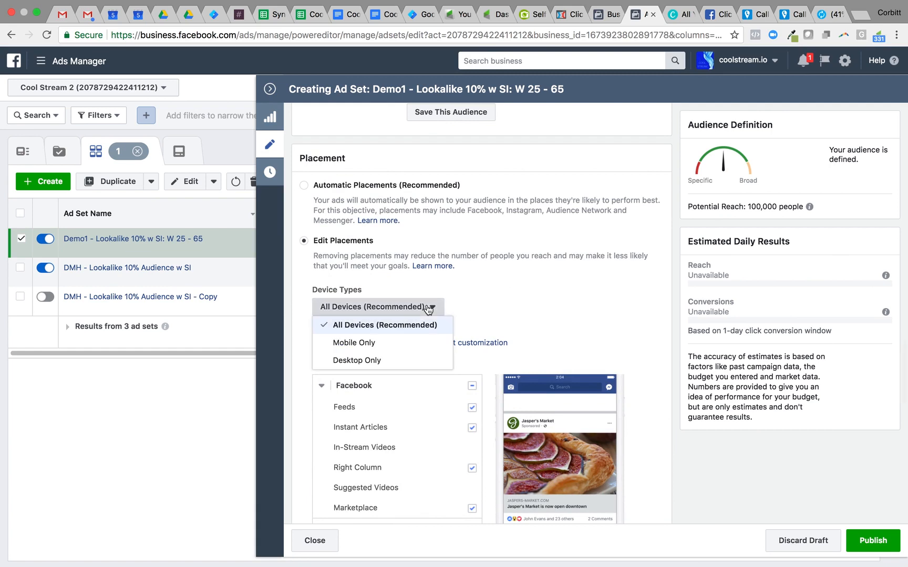
{"action": "left_click", "coordinate": [410, 344]}
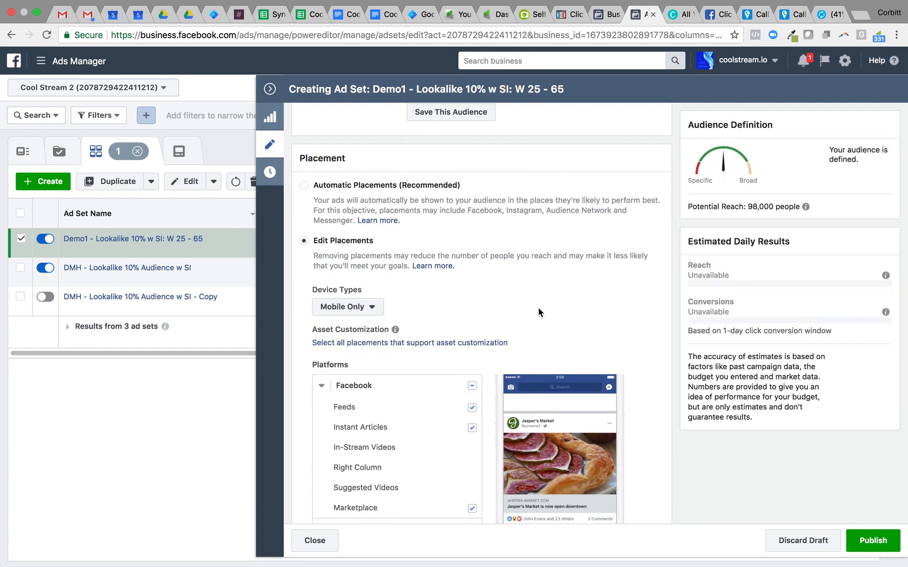
Step: Exclude Facebook Instant Articles, Facebook Marketplace, the whole Audience Network and Messenger Home from the ad placements
{"action": "scroll", "coordinate": [539, 311], "scroll_direction": "down", "scroll_amount": 3}
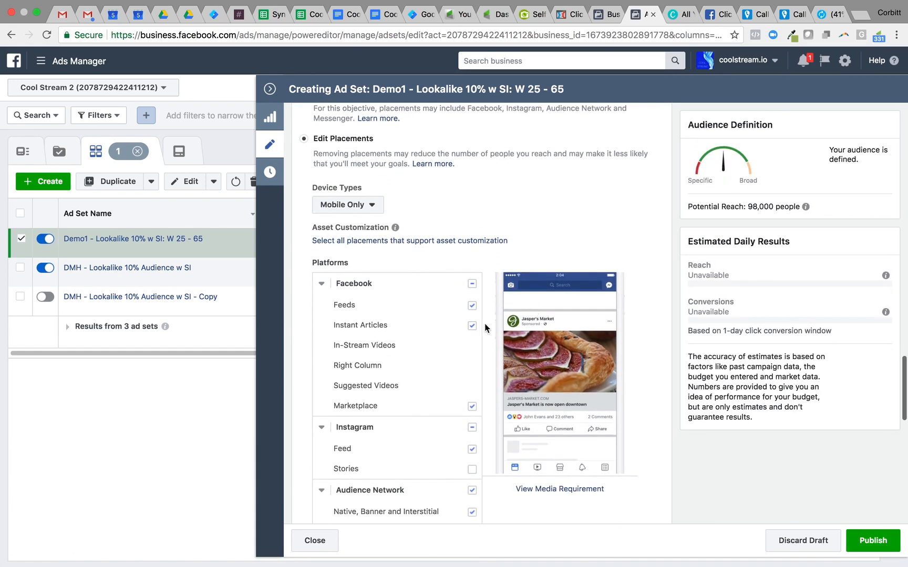
{"action": "left_click", "coordinate": [472, 326]}
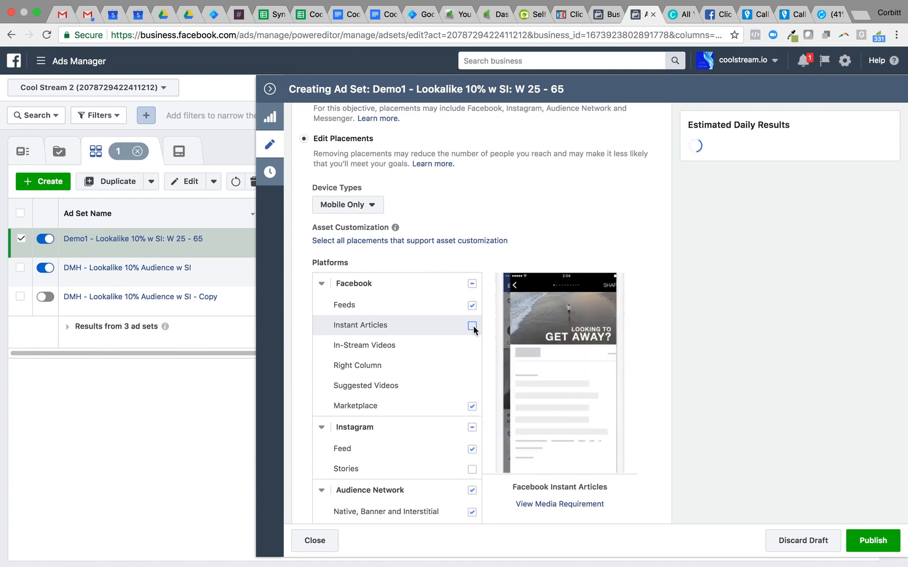
{"action": "left_click", "coordinate": [472, 406]}
{"action": "scroll", "coordinate": [471, 406], "scroll_direction": "down", "scroll_amount": 3}
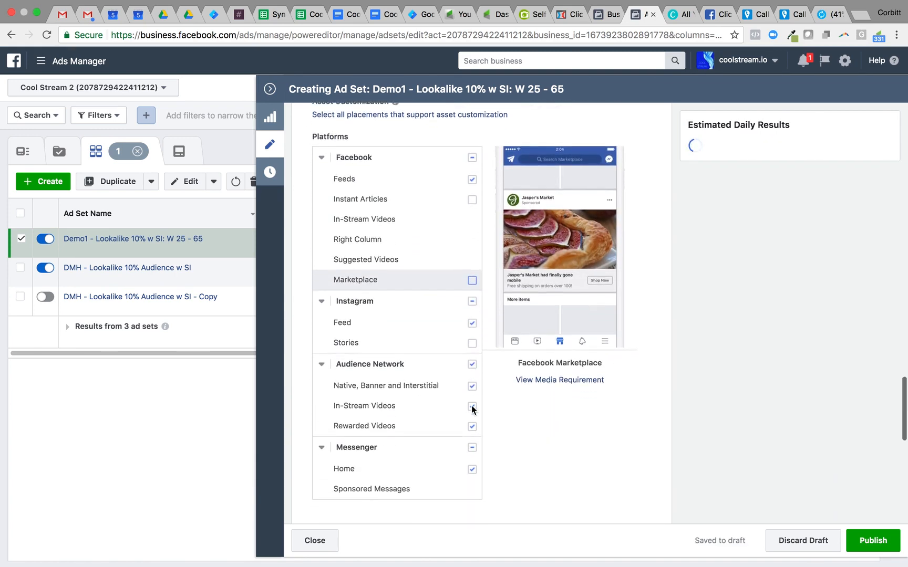
{"action": "left_click", "coordinate": [472, 364]}
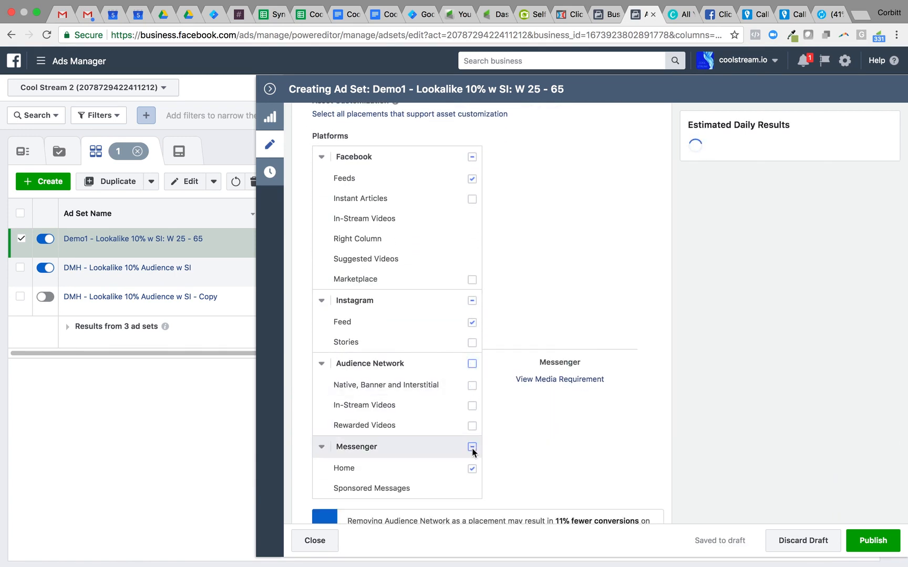
{"action": "left_click", "coordinate": [471, 469]}
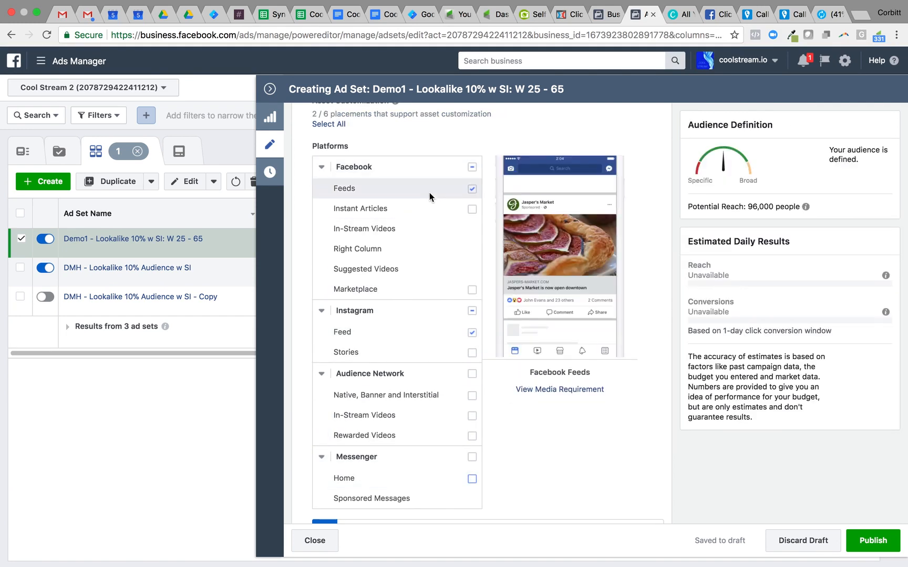
Step: Set the conversion window for ad delivery optimization to 1 day click
{"action": "scroll", "coordinate": [424, 338], "scroll_direction": "down", "scroll_amount": 6}
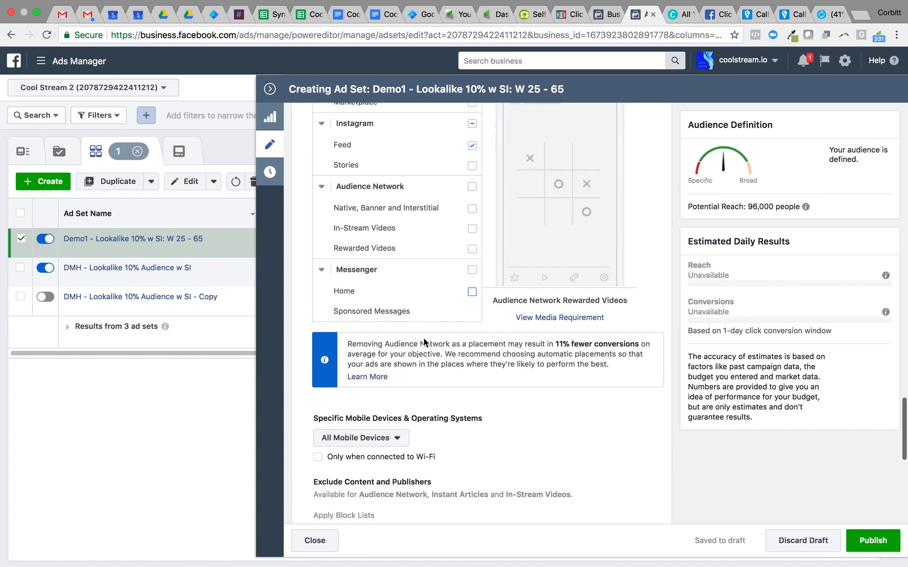
{"action": "scroll", "coordinate": [423, 342], "scroll_direction": "down", "scroll_amount": 4}
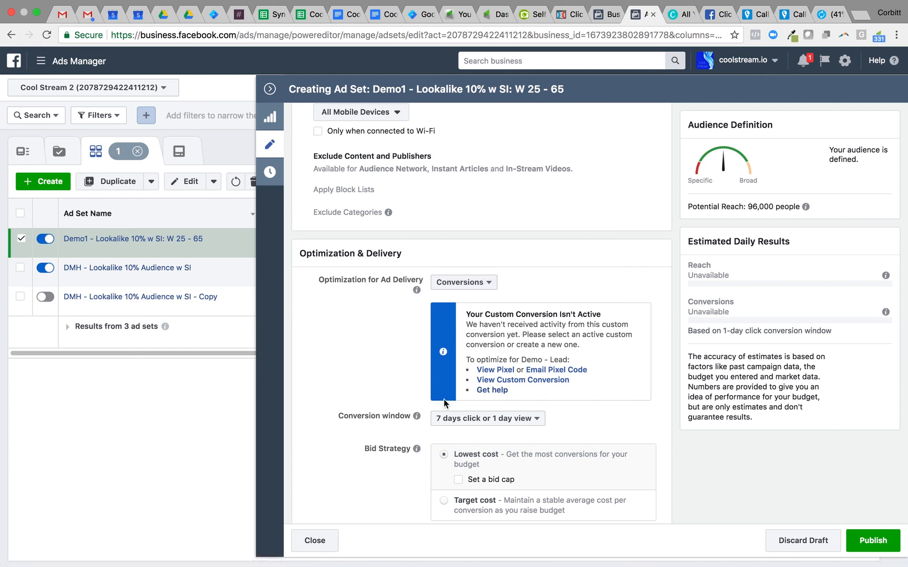
{"action": "left_click", "coordinate": [458, 421]}
{"action": "left_click", "coordinate": [464, 452]}
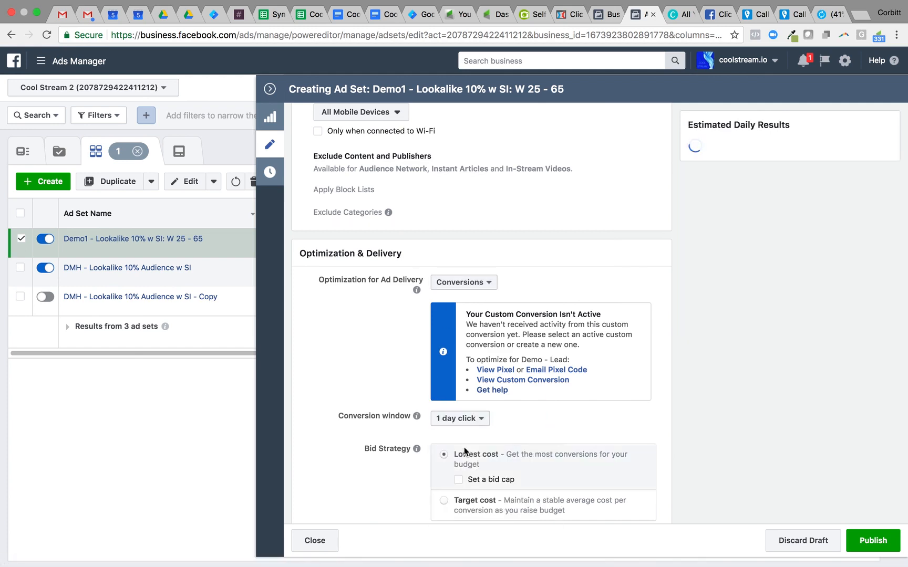
{"action": "scroll", "coordinate": [420, 446], "scroll_direction": "down", "scroll_amount": 2}
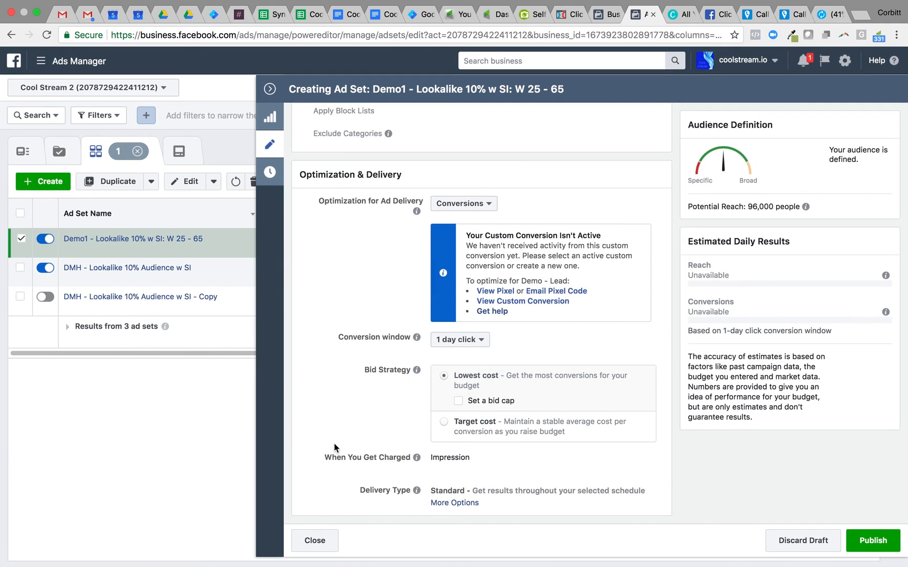
Step: Review the placement and targeting settings, close the ad set editor and deselect the Demo1 lookalike ad set
{"action": "scroll", "coordinate": [334, 447], "scroll_direction": "up", "scroll_amount": 5}
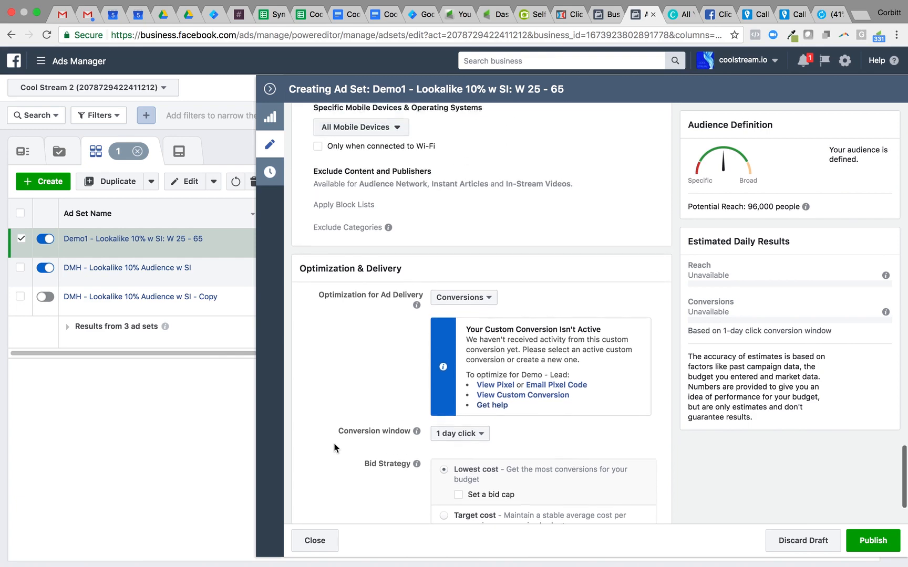
{"action": "scroll", "coordinate": [334, 448], "scroll_direction": "up", "scroll_amount": 4}
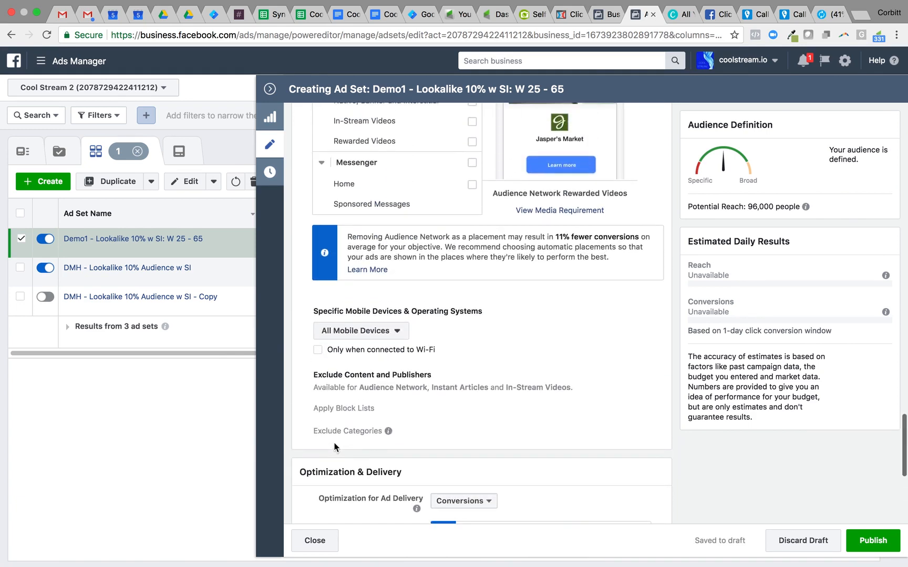
{"action": "mouse_move", "coordinate": [806, 206]}
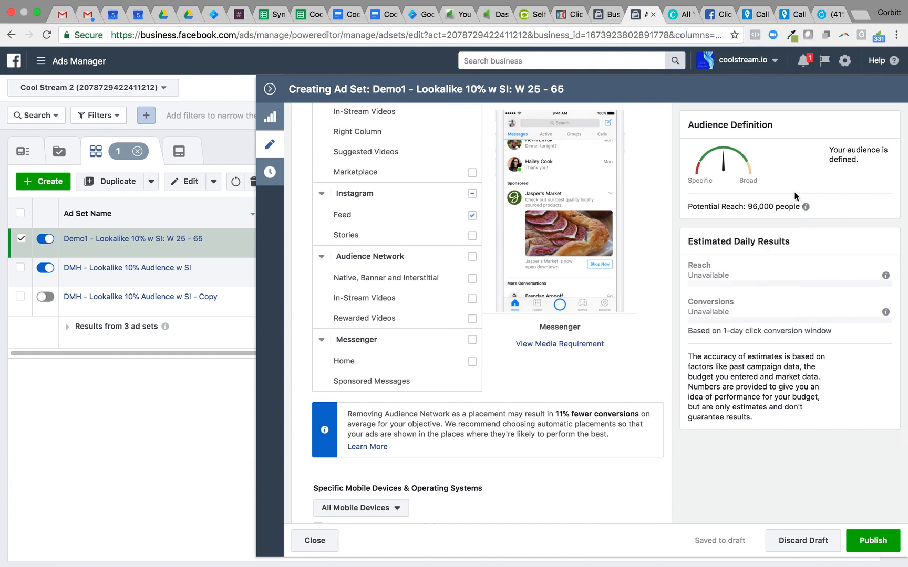
{"action": "scroll", "coordinate": [473, 263], "scroll_direction": "up", "scroll_amount": 10}
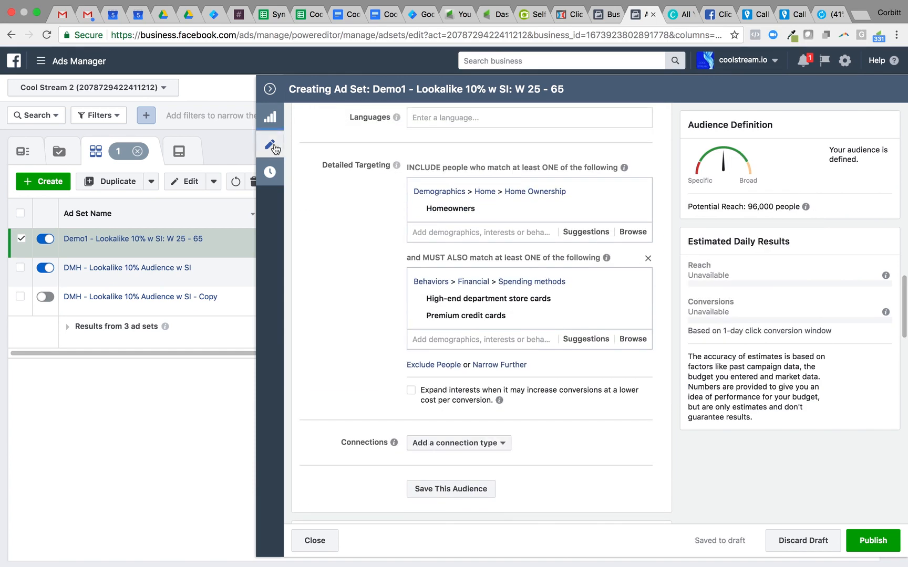
{"action": "left_click", "coordinate": [282, 144]}
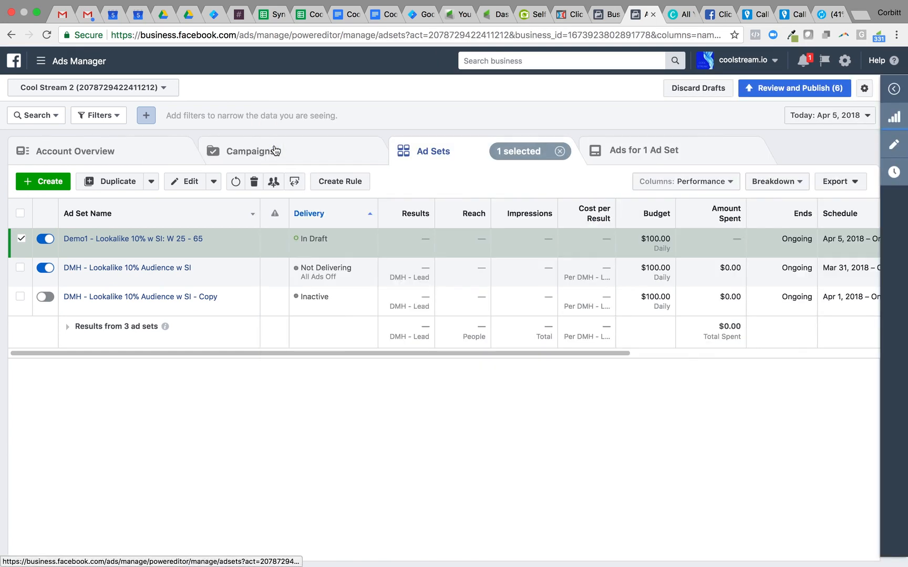
{"action": "left_click", "coordinate": [22, 240]}
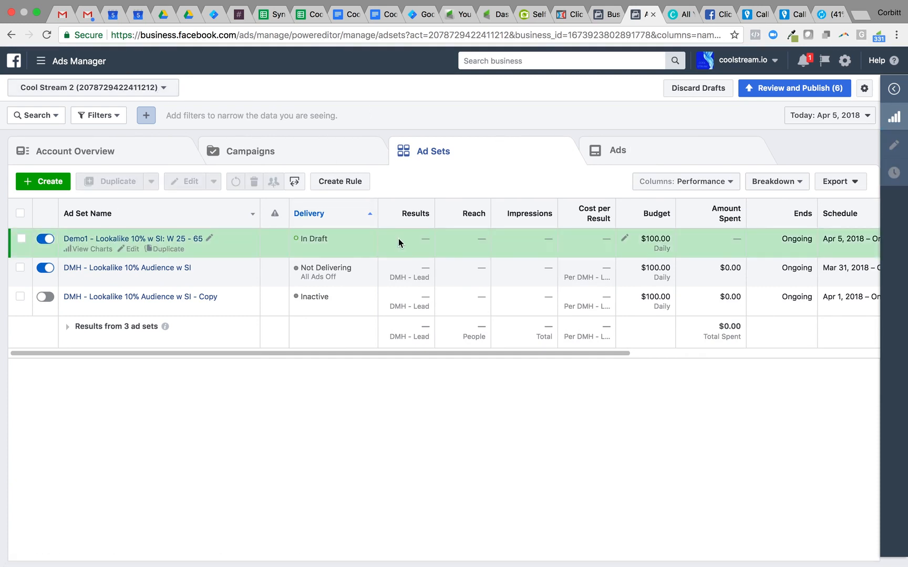
Step: Switch to the Apex Current 7 ad account under Melt Your Face Marketing
{"action": "left_click", "coordinate": [134, 88]}
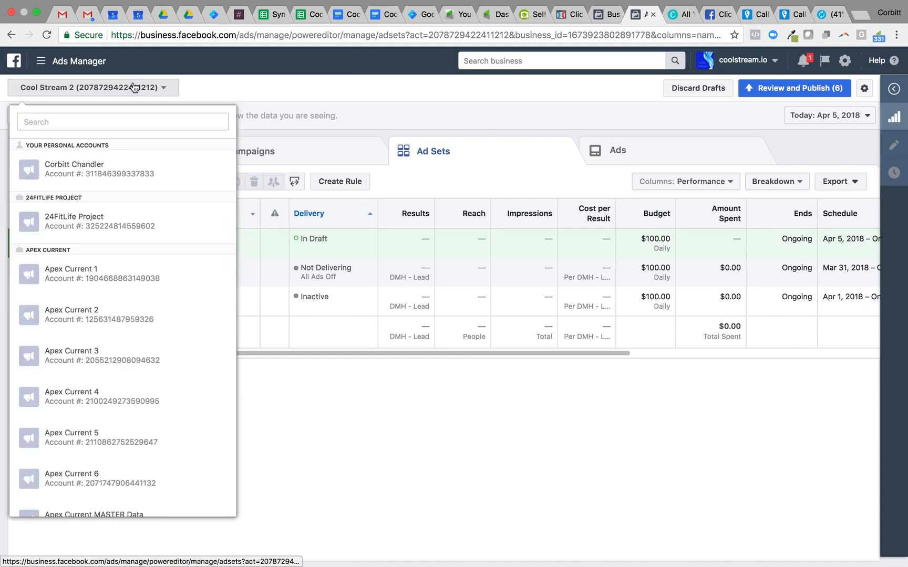
{"action": "scroll", "coordinate": [165, 377], "scroll_direction": "down", "scroll_amount": 3}
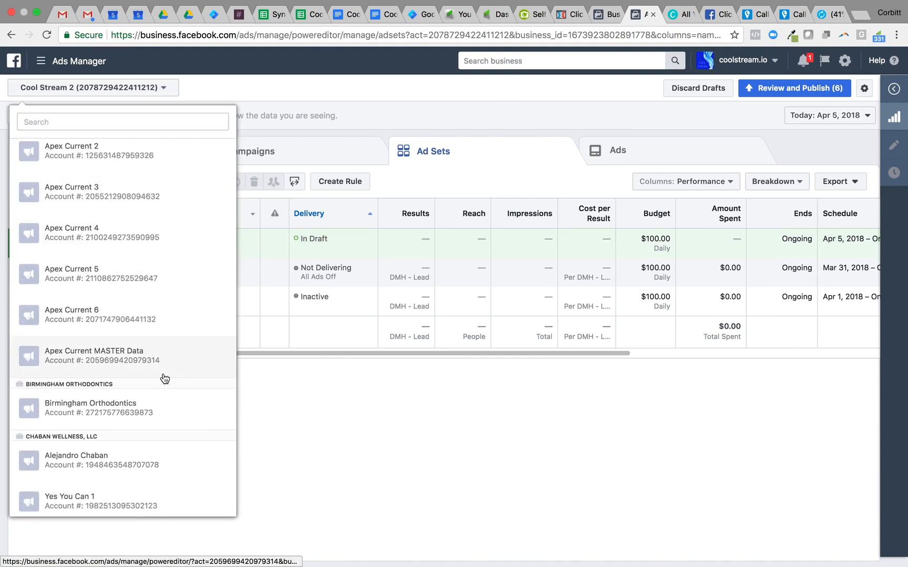
{"action": "scroll", "coordinate": [165, 378], "scroll_direction": "down", "scroll_amount": 5}
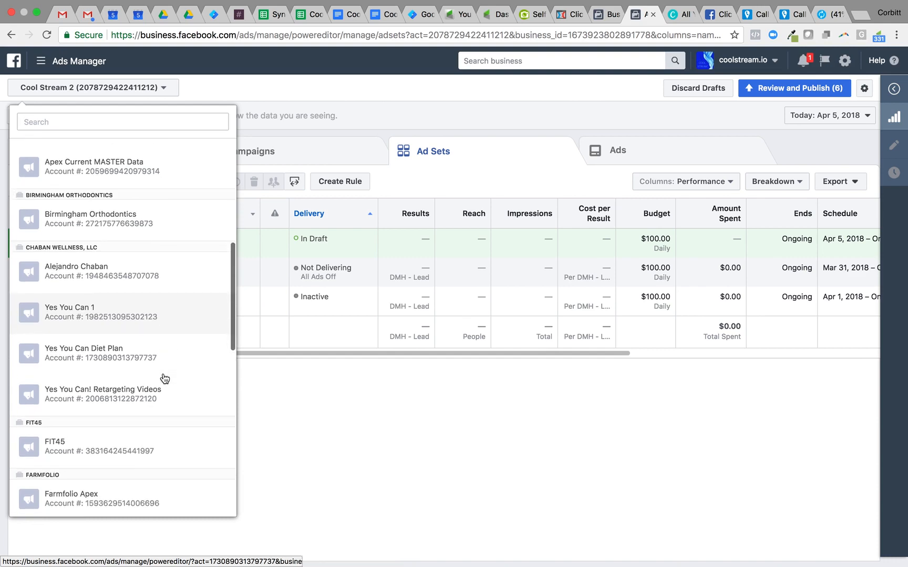
{"action": "scroll", "coordinate": [165, 378], "scroll_direction": "down", "scroll_amount": 5}
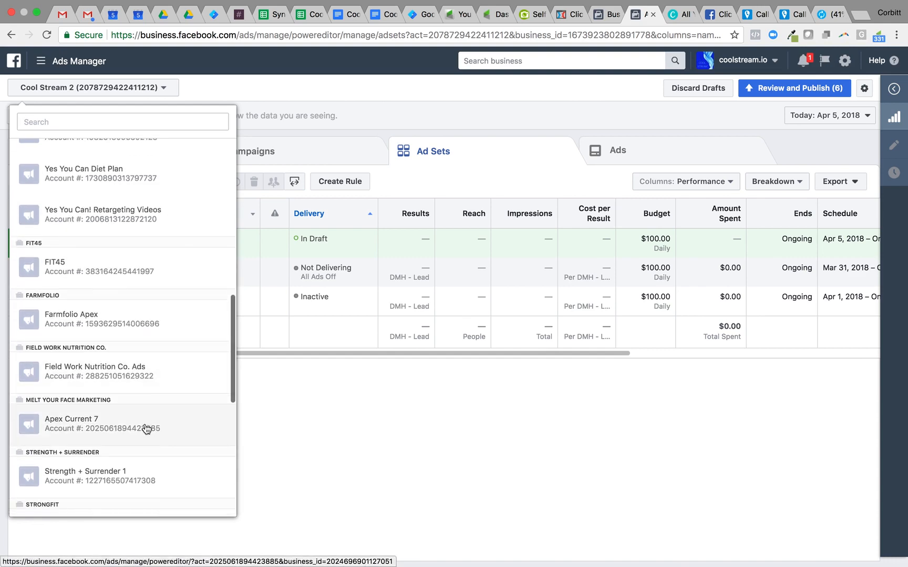
{"action": "left_click", "coordinate": [147, 429]}
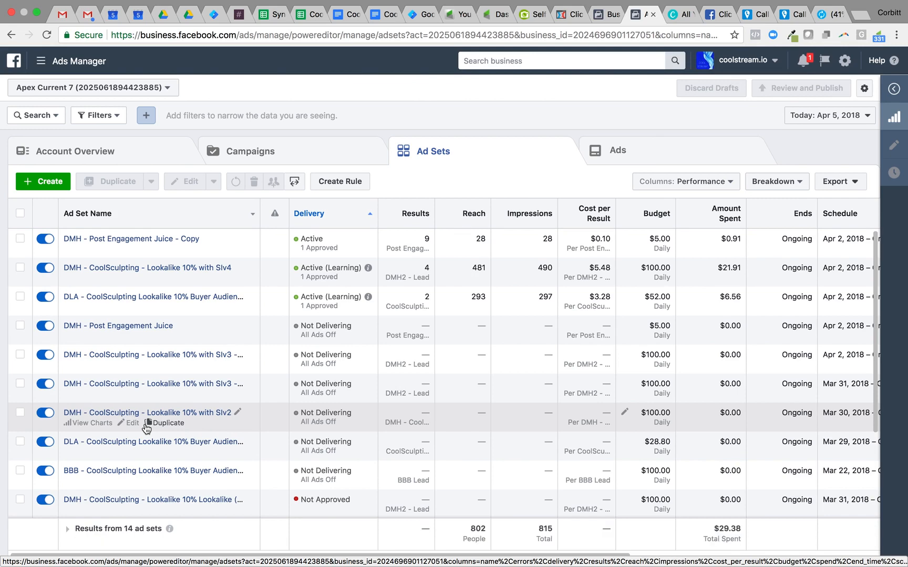
Step: Review the placement and optimization settings of the "DMH - CoolSculpting - Lookalike 10% with SIv4" ad set, then close its editor and deselect it
{"action": "left_click", "coordinate": [20, 267]}
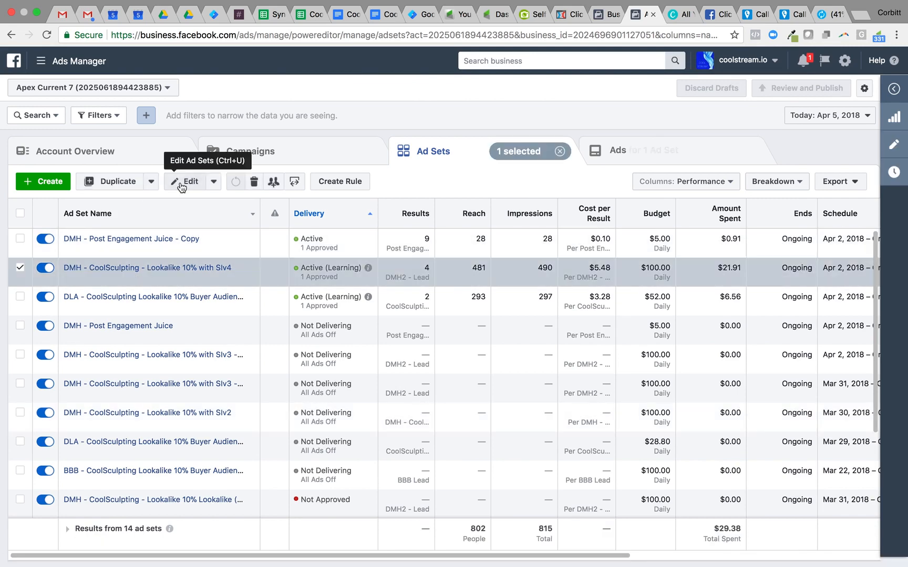
{"action": "left_click", "coordinate": [182, 184]}
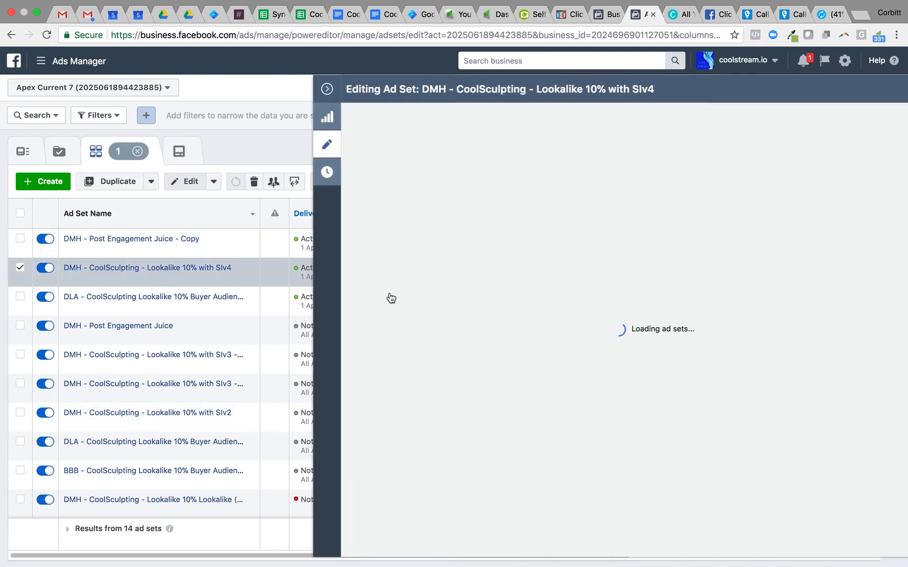
{"action": "scroll", "coordinate": [401, 339], "scroll_direction": "down", "scroll_amount": 15}
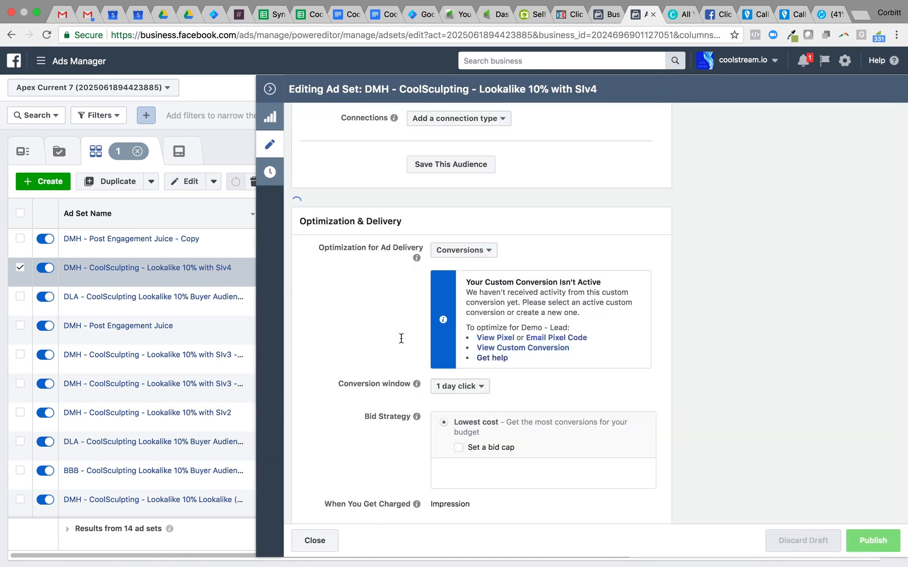
{"action": "scroll", "coordinate": [400, 339], "scroll_direction": "down", "scroll_amount": 2}
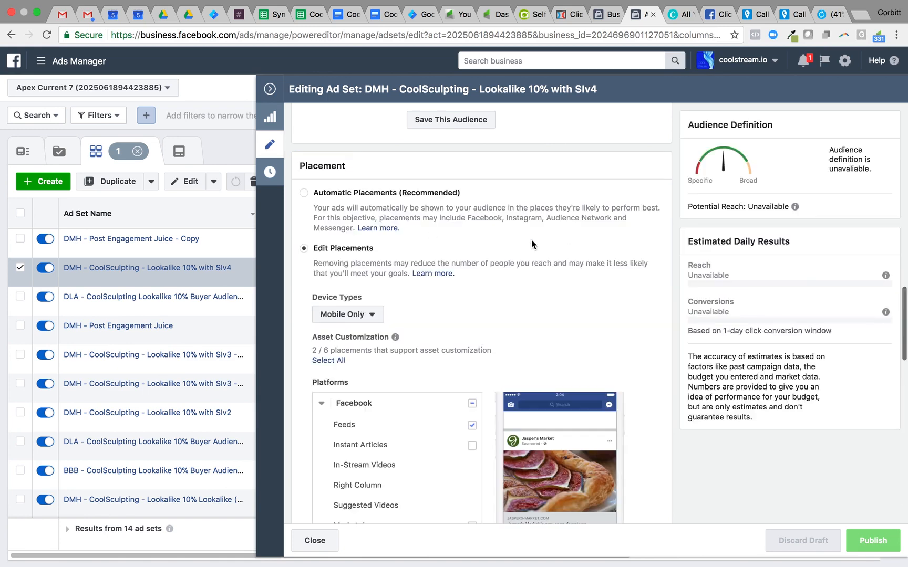
{"action": "scroll", "coordinate": [529, 271], "scroll_direction": "down", "scroll_amount": 7}
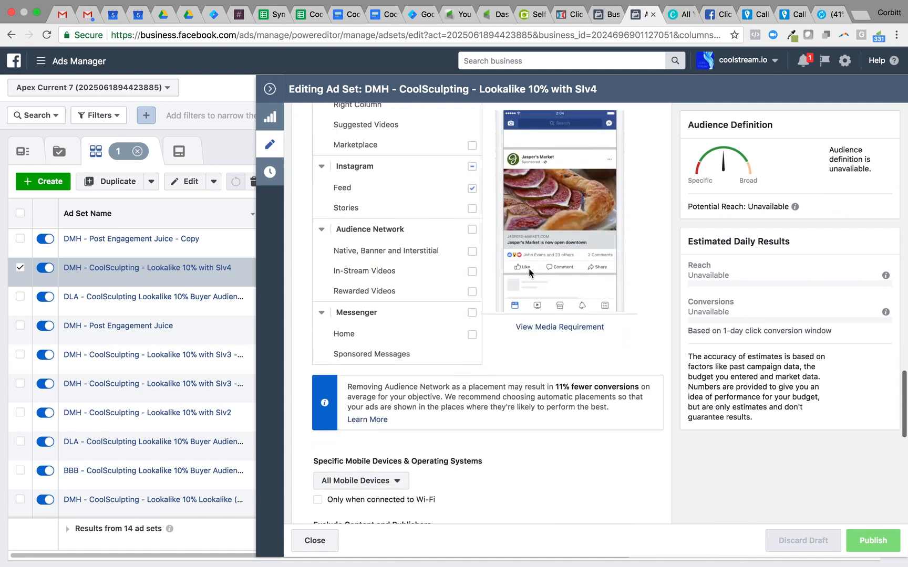
{"action": "scroll", "coordinate": [562, 454], "scroll_direction": "down", "scroll_amount": 9}
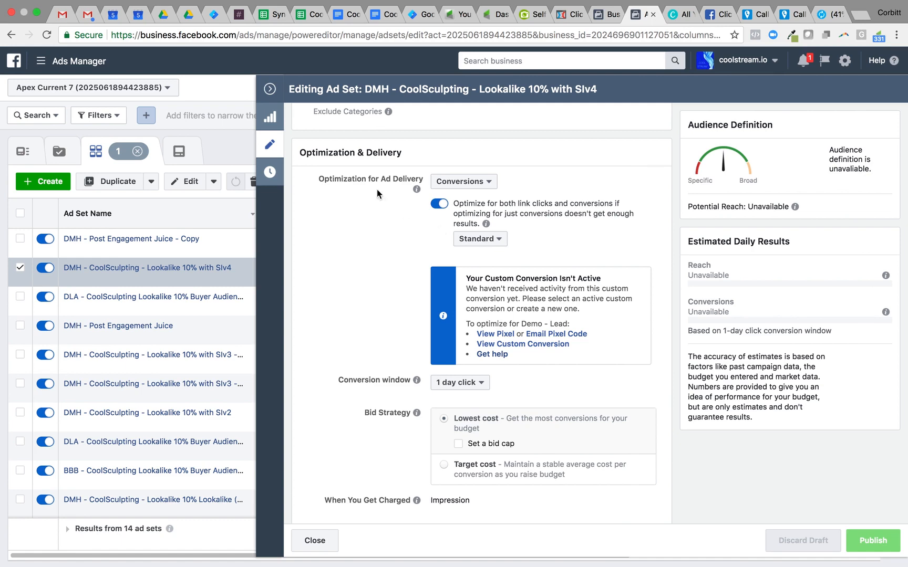
{"action": "left_click", "coordinate": [270, 144]}
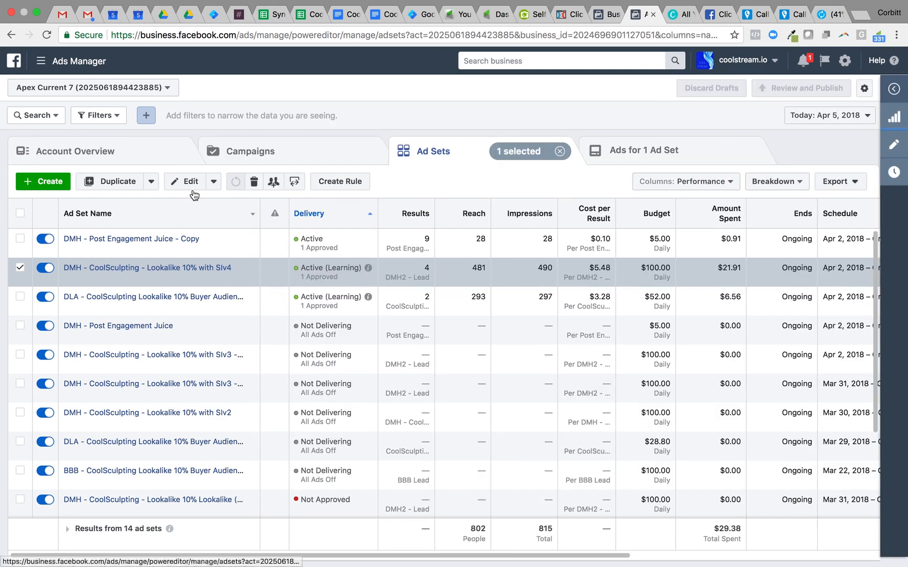
{"action": "left_click", "coordinate": [22, 268]}
Step: Switch back to the Cool Stream 2 ad account under coolstream.io
{"action": "left_click", "coordinate": [102, 87]}
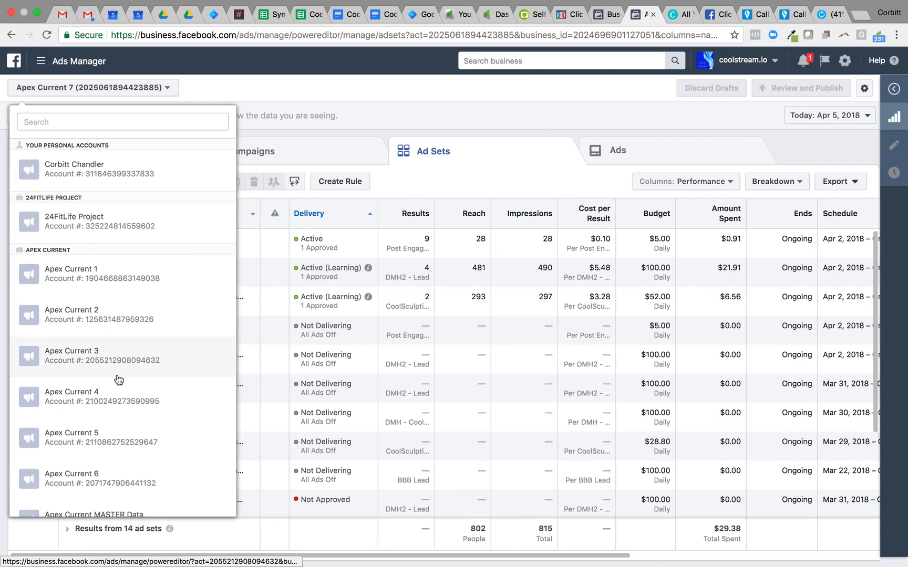
{"action": "scroll", "coordinate": [120, 377], "scroll_direction": "down", "scroll_amount": 10}
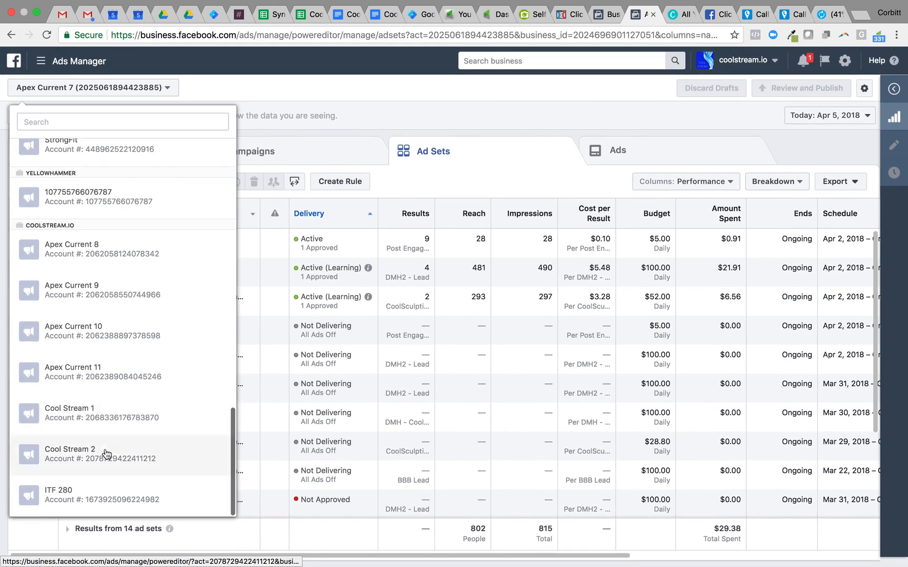
{"action": "left_click", "coordinate": [107, 454]}
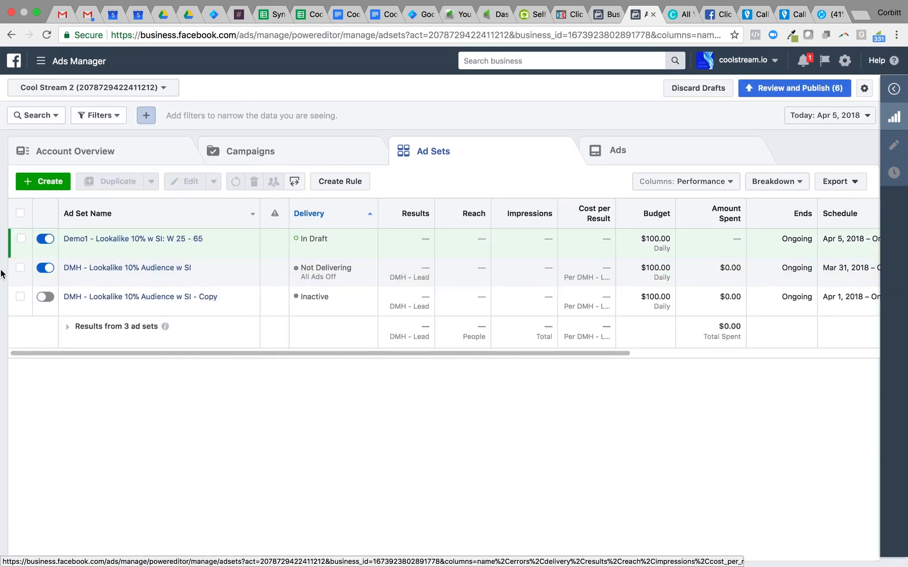
Step: Edit the Demo1 lookalike ad set to exclude the custom audience "Demo - Thank You Page Viewed (Day 1)"
{"action": "left_click", "coordinate": [21, 241]}
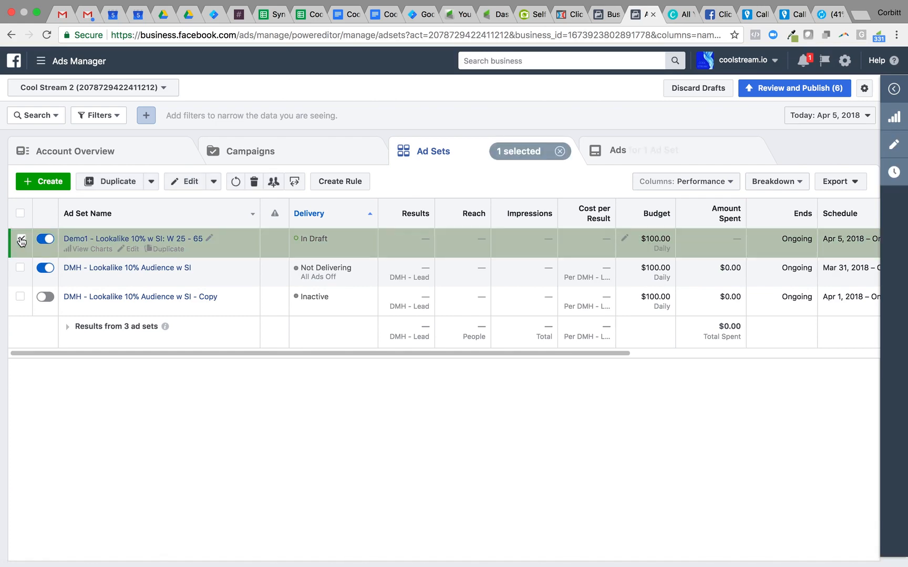
{"action": "left_click", "coordinate": [182, 185]}
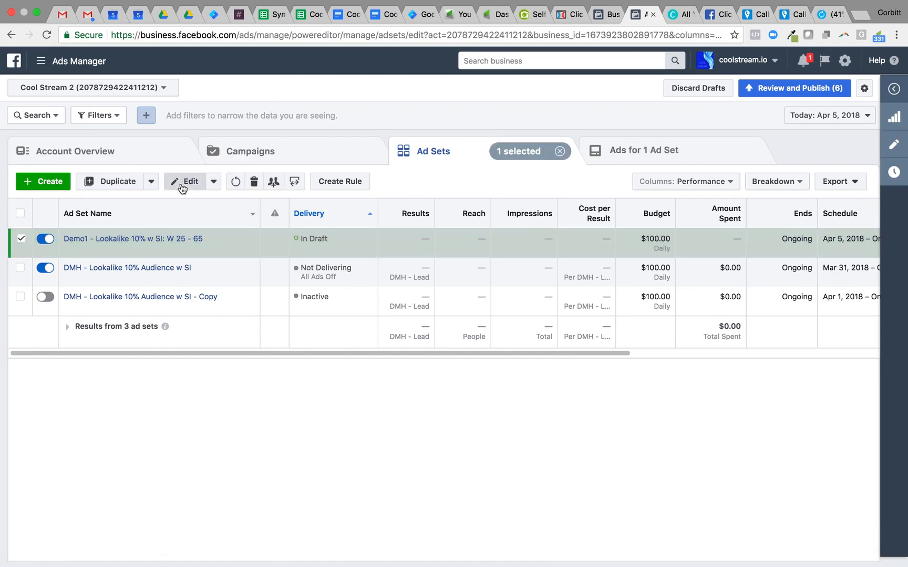
{"action": "scroll", "coordinate": [563, 337], "scroll_direction": "down", "scroll_amount": 10}
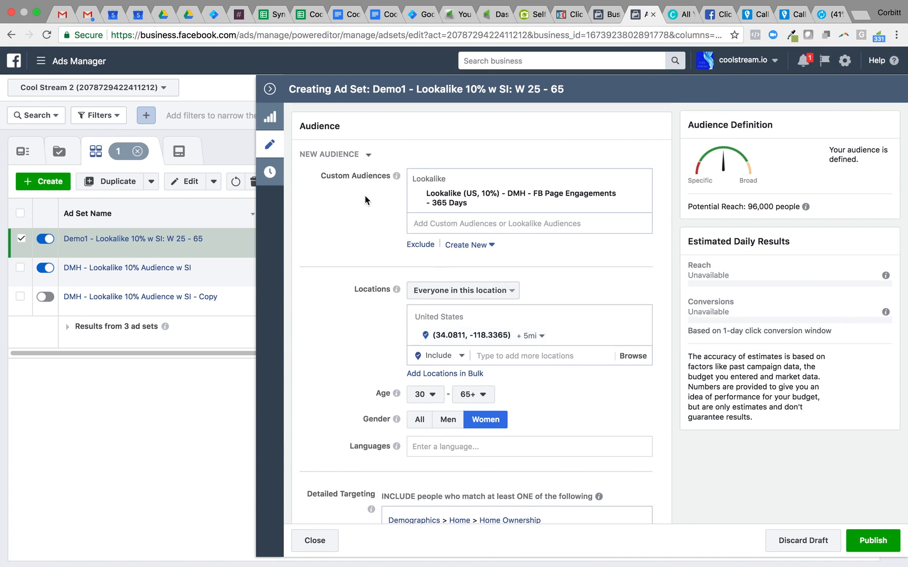
{"action": "left_click", "coordinate": [426, 245]}
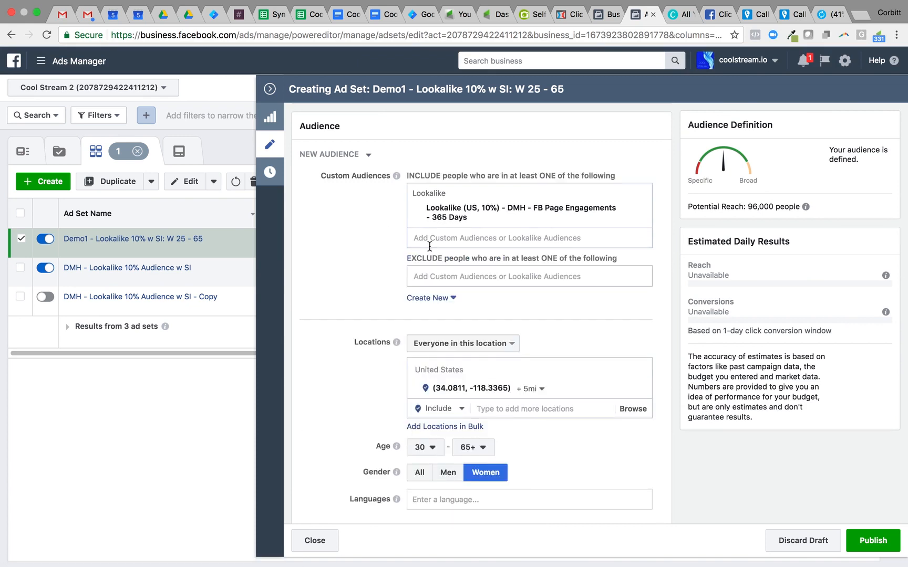
{"action": "left_click", "coordinate": [438, 276]}
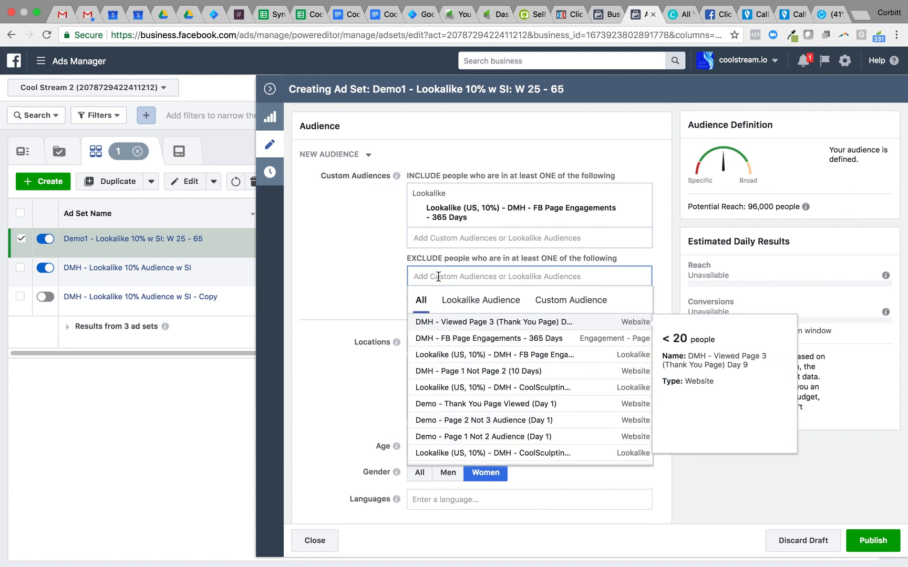
{"action": "left_click", "coordinate": [562, 303]}
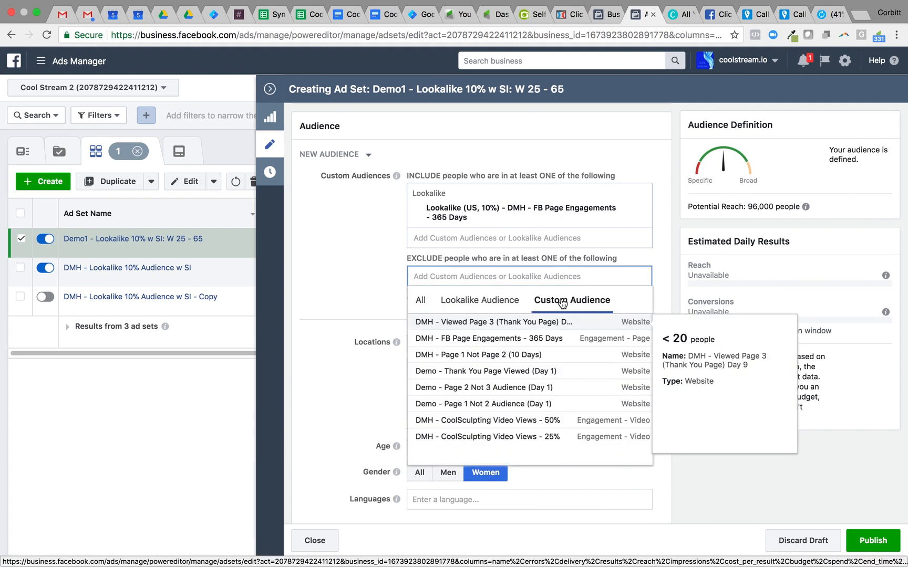
{"action": "left_click", "coordinate": [520, 376]}
{"action": "left_click", "coordinate": [343, 322]}
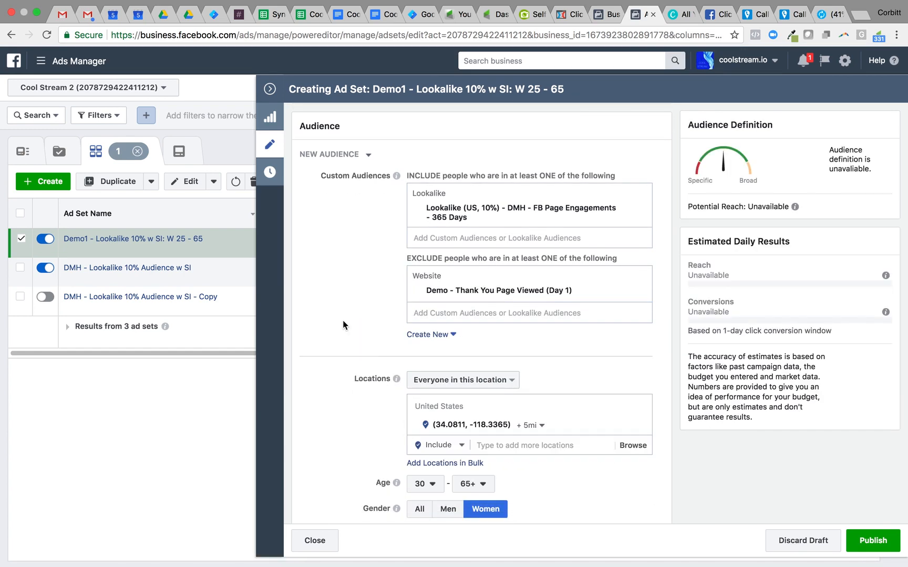